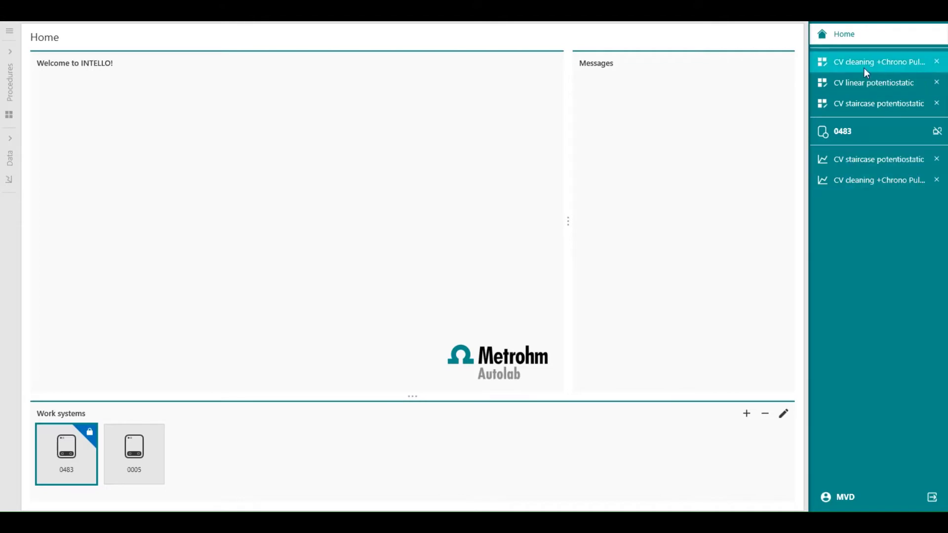
# Open the most recent CV staircase potentiostatic run from Data, then return to Home.
pyautogui.click(12, 88)
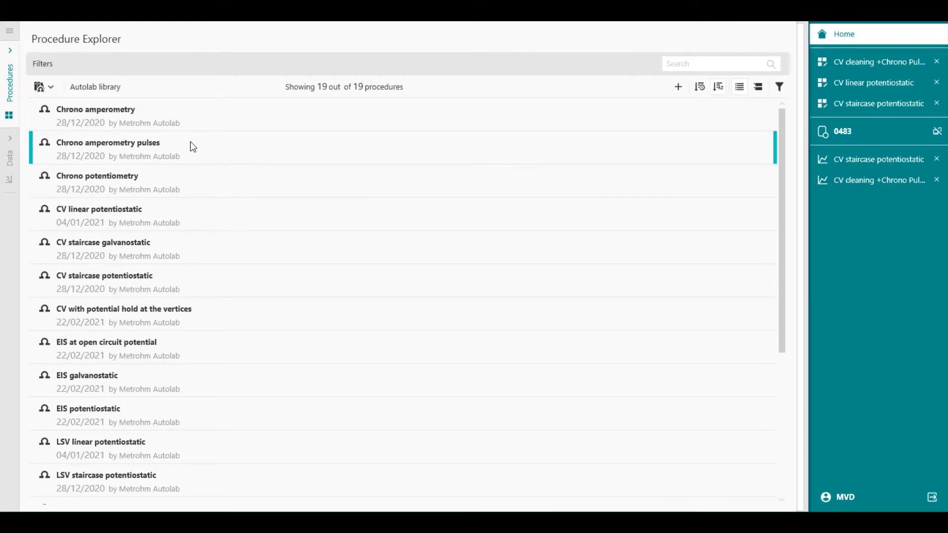
pyautogui.click(9, 158)
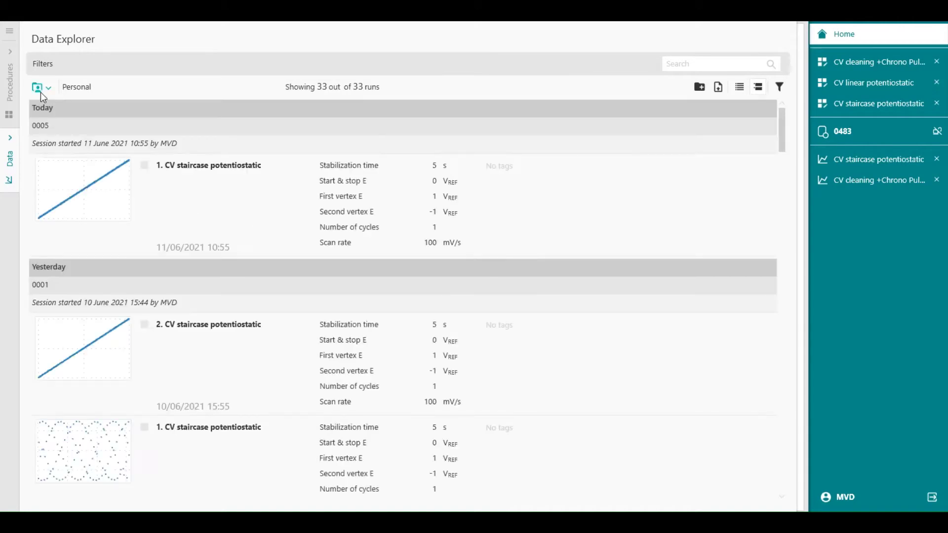
pyautogui.click(113, 194)
pyautogui.doubleClick(112, 194)
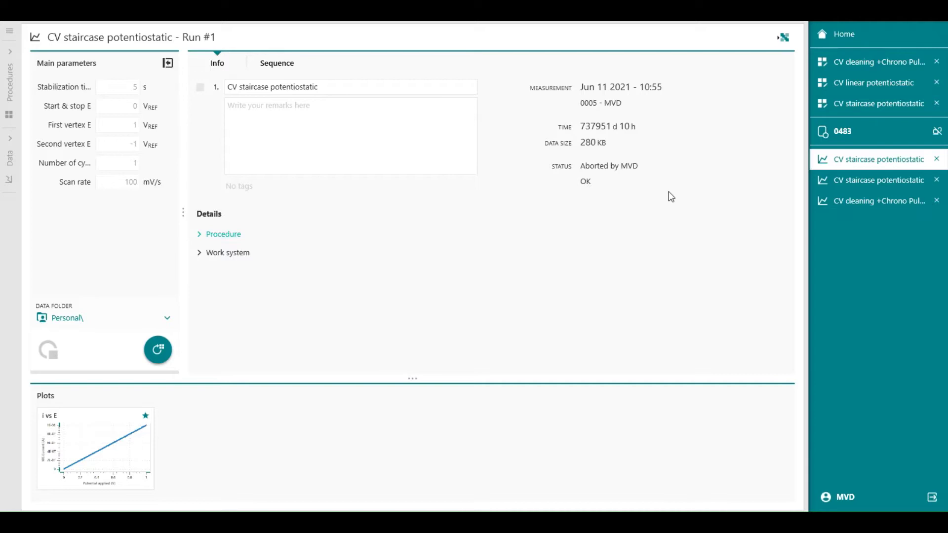
pyautogui.click(846, 37)
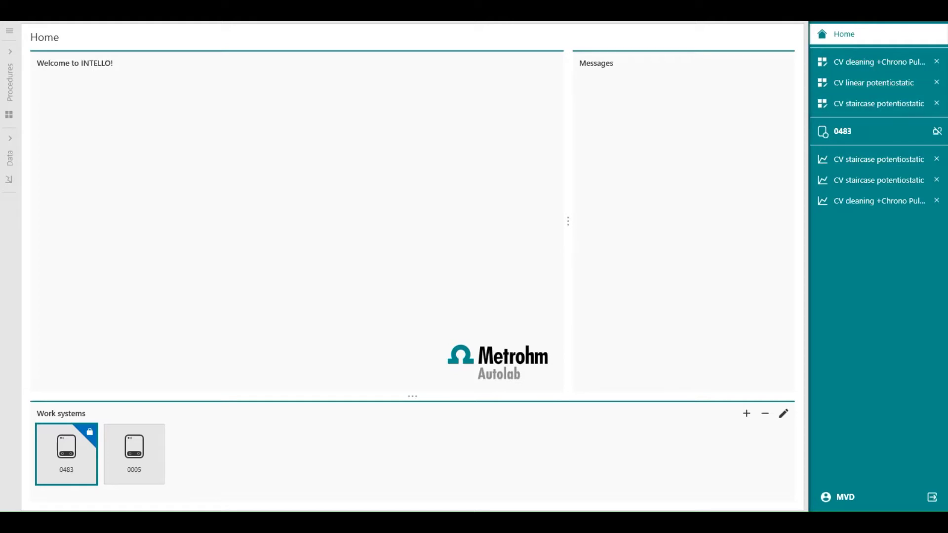
# Log out, create a new user profile named 'Test', and log in with it.
pyautogui.click(932, 500)
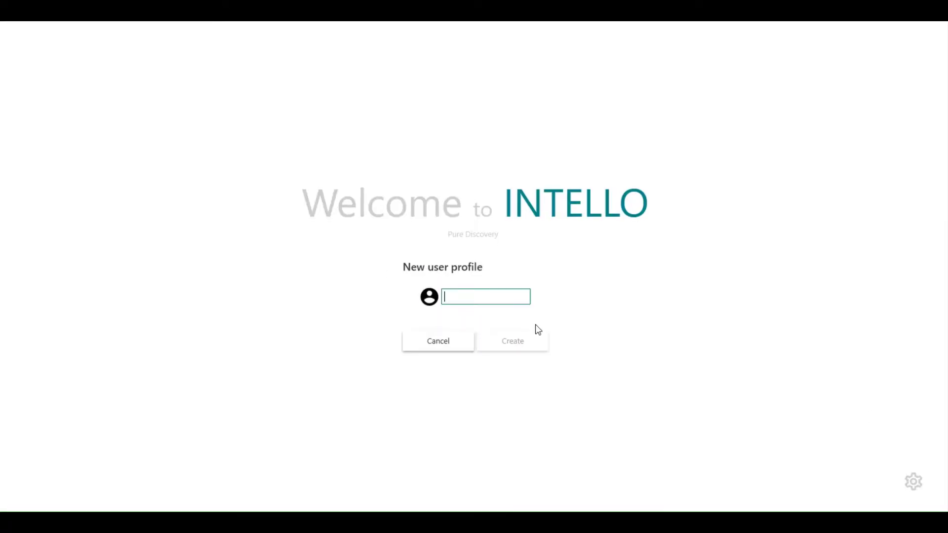
pyautogui.write('Test')
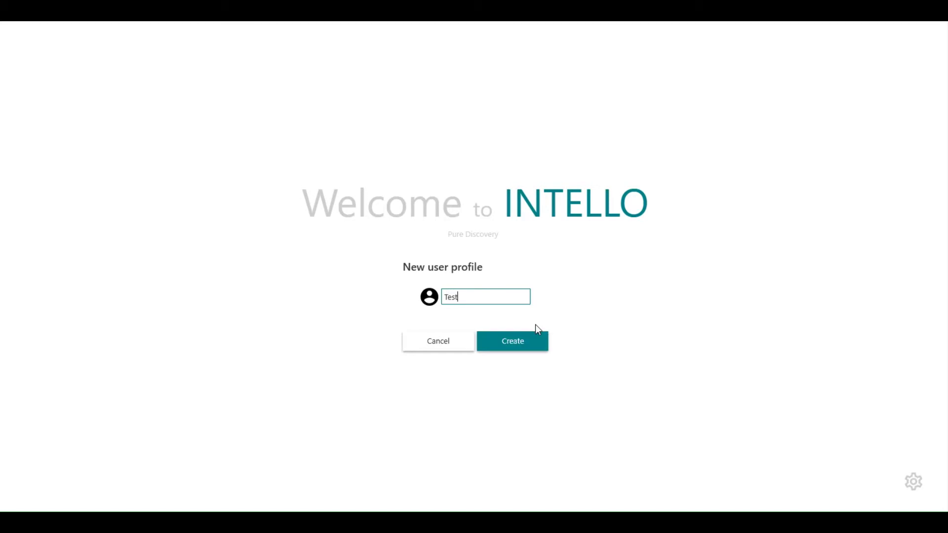
pyautogui.click(518, 345)
pyautogui.click(418, 299)
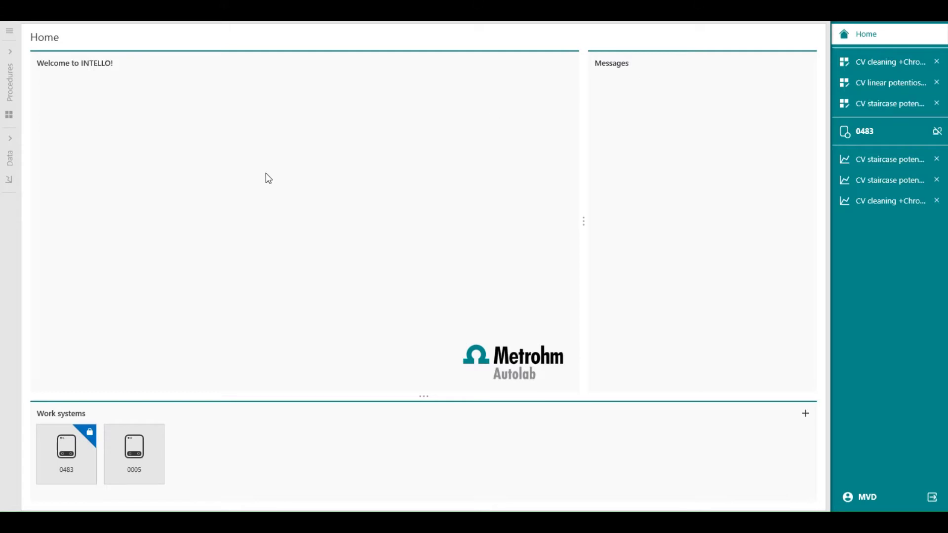
# Create a new procedure named 'Test Navigation Panel' with description 'navigation panel'.
pyautogui.click(10, 81)
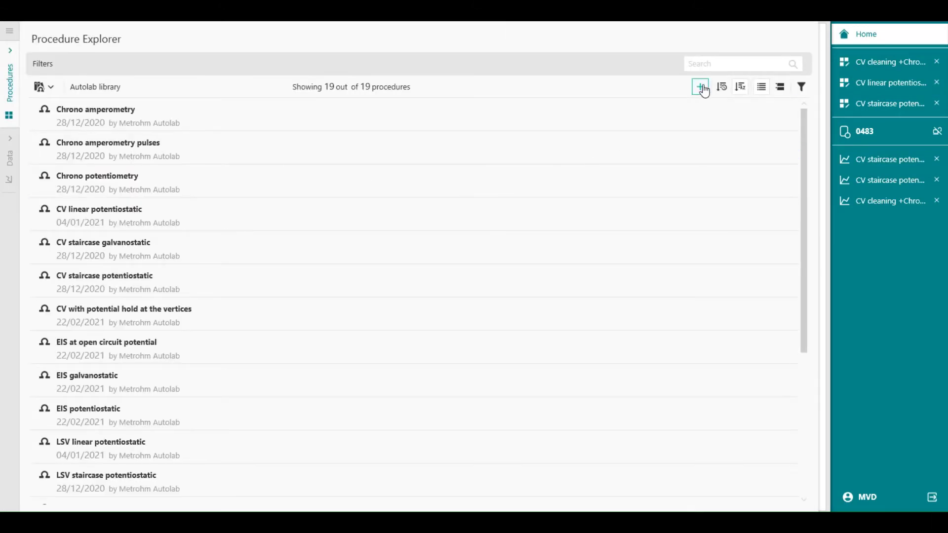
pyautogui.click(702, 87)
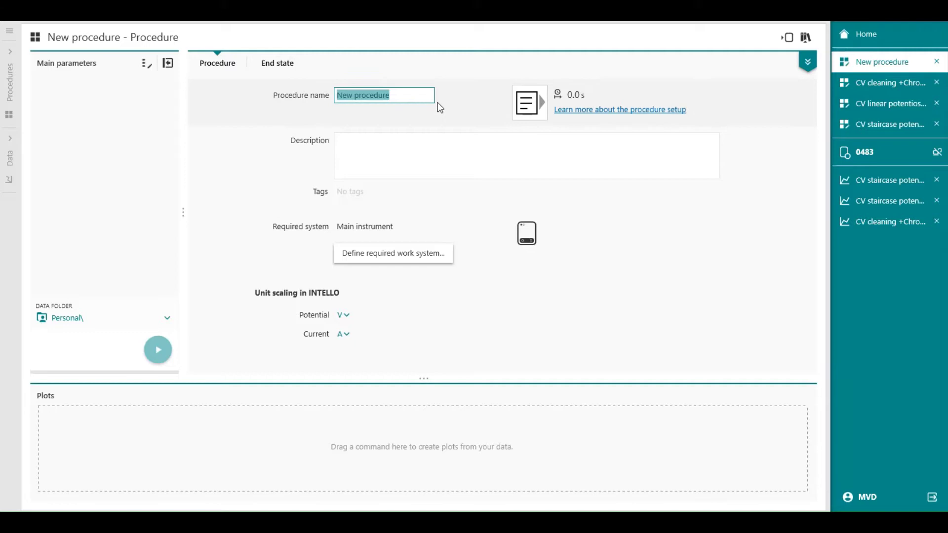
pyautogui.write('Test')
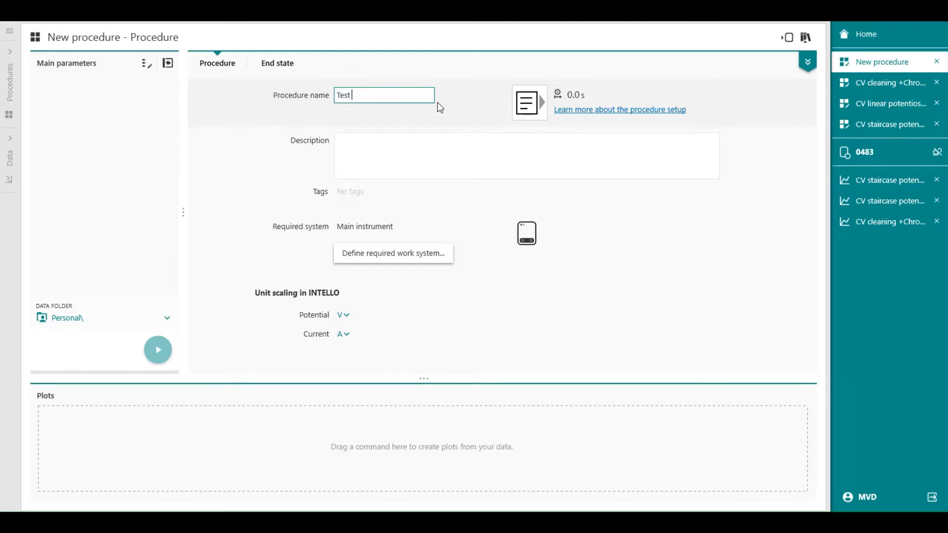
pyautogui.write(' Navigation Panel')
pyautogui.click(388, 138)
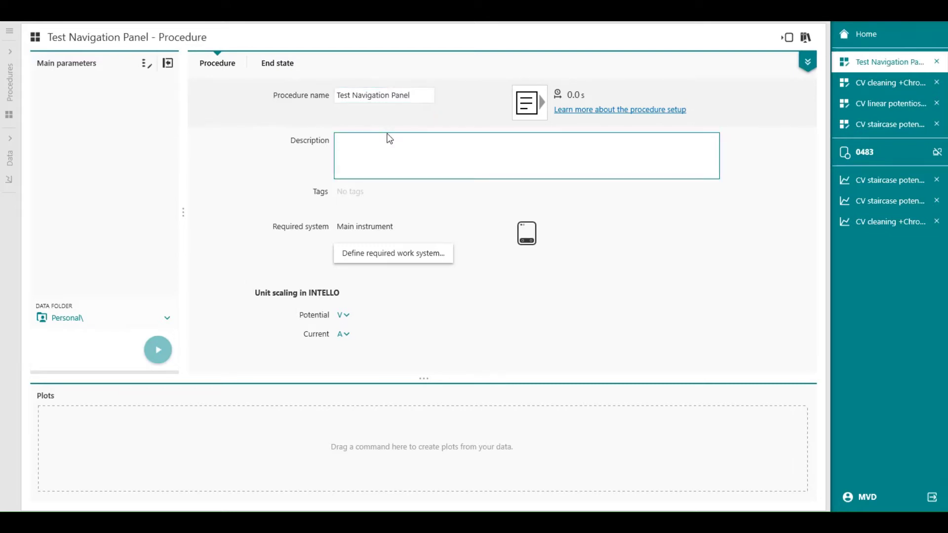
pyautogui.write('navigation panel')
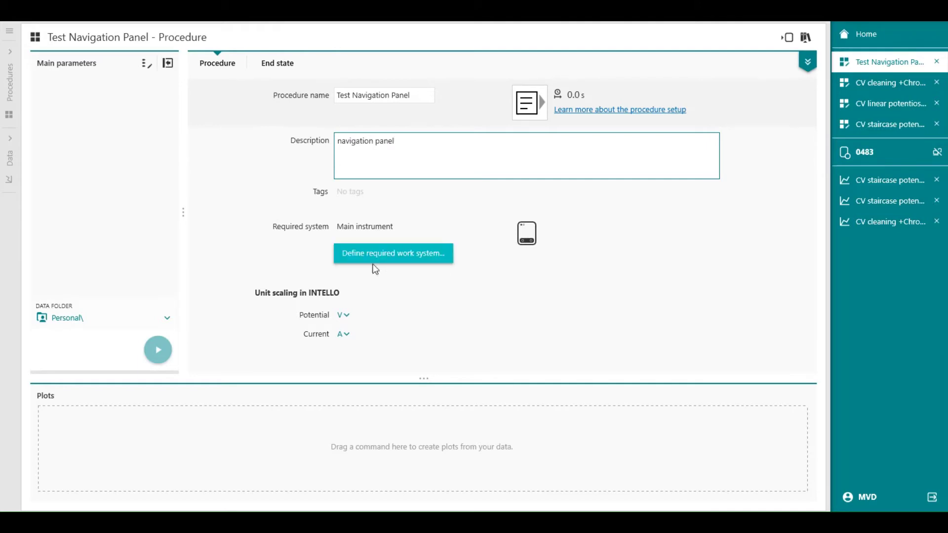
# Confirm the required work system without the S2 licence and show the sequence editor.
pyautogui.click(391, 259)
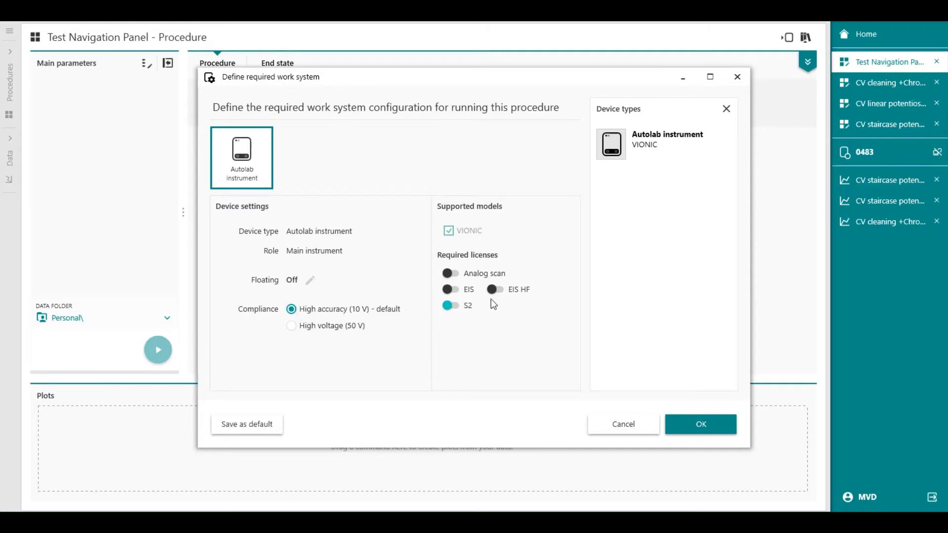
pyautogui.click(472, 308)
pyautogui.click(487, 310)
pyautogui.click(698, 423)
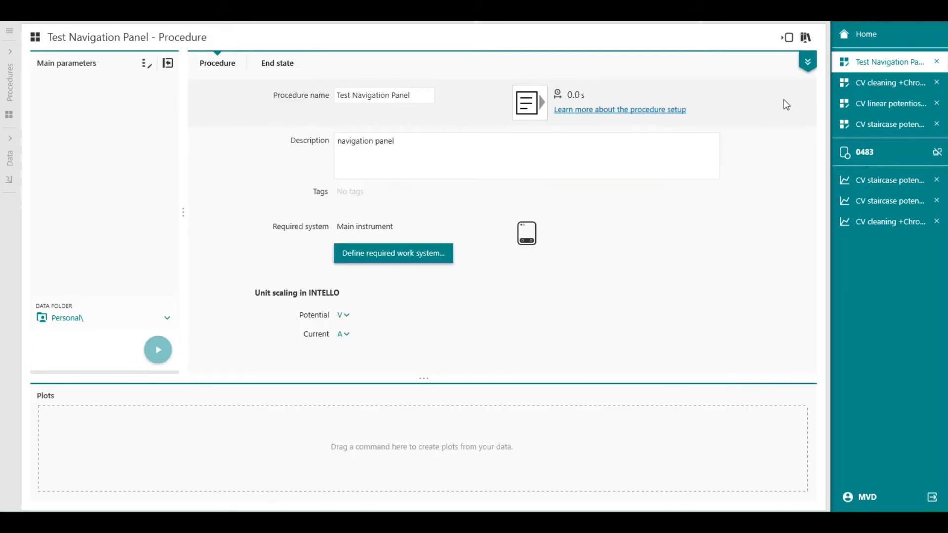
pyautogui.click(808, 62)
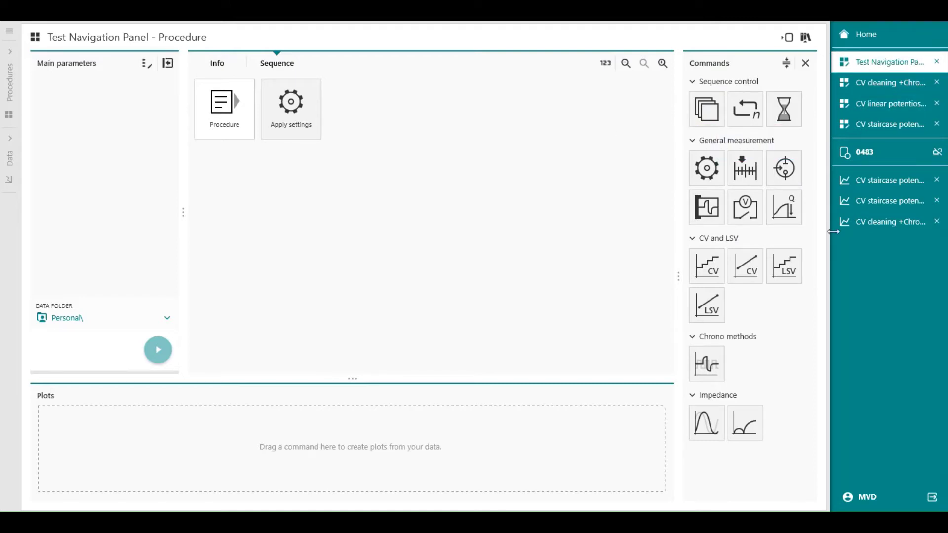
# Widen the right-hand navigation panel so names like Test Navigation Panel show in full.
pyautogui.moveTo(830, 254); pyautogui.dragTo(772, 258)
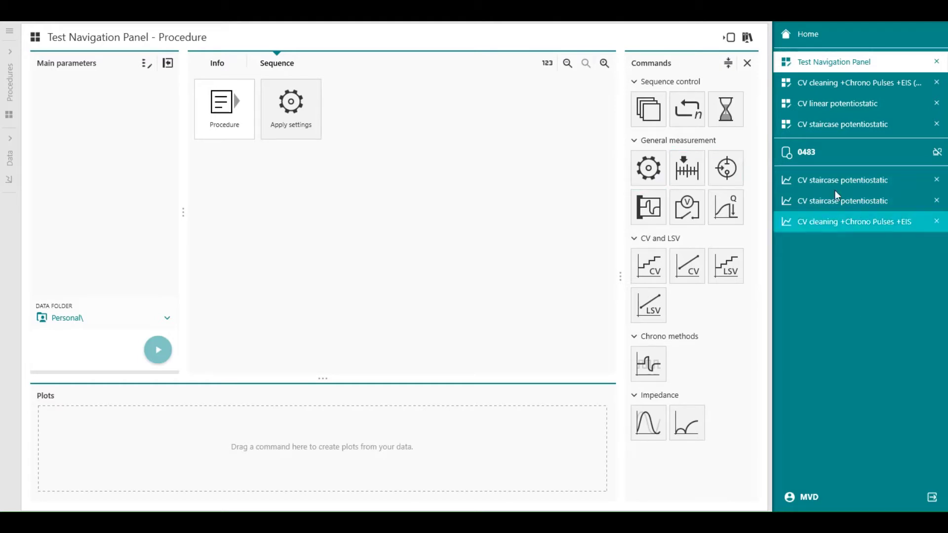
# Assign CV staircase potentiostatic to work system 0483, start it, and enlarge the I vs E plot.
pyautogui.click(837, 126)
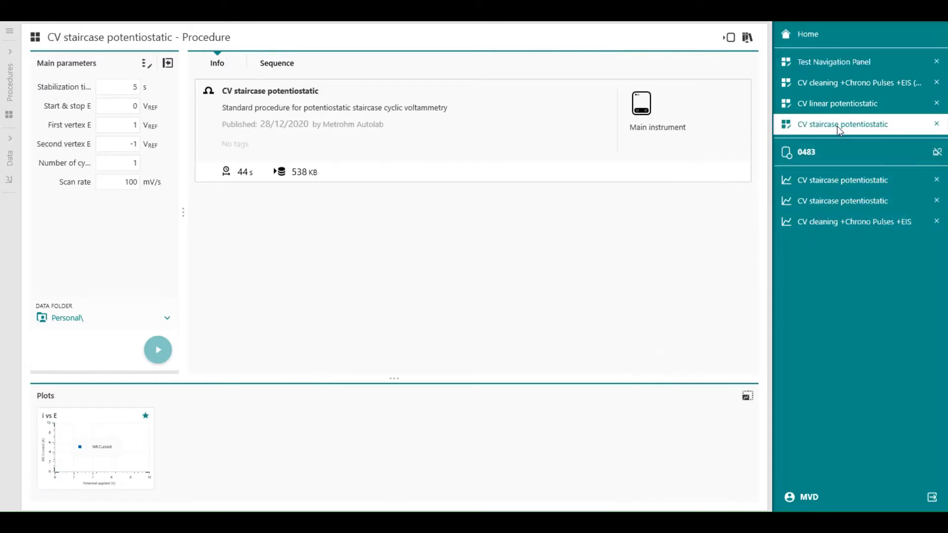
pyautogui.moveTo(837, 126); pyautogui.dragTo(817, 154)
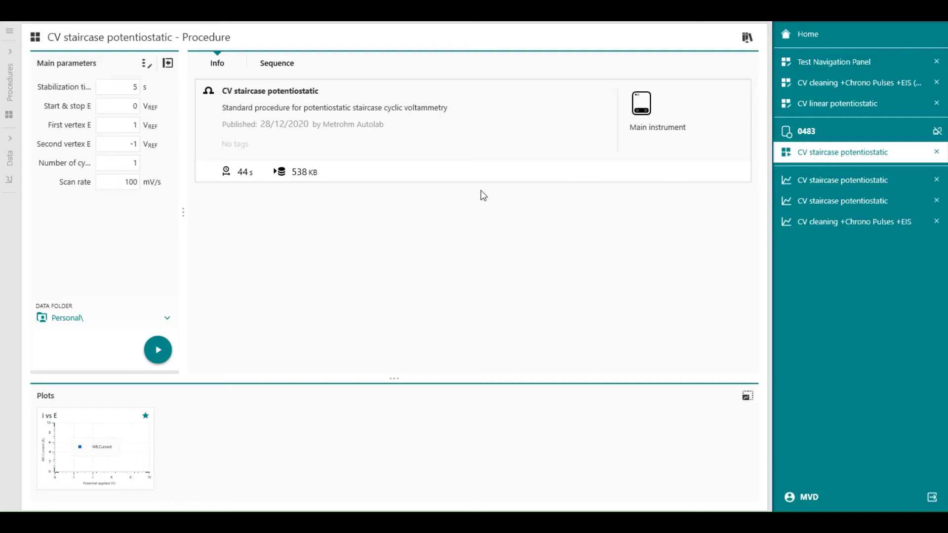
pyautogui.click(278, 65)
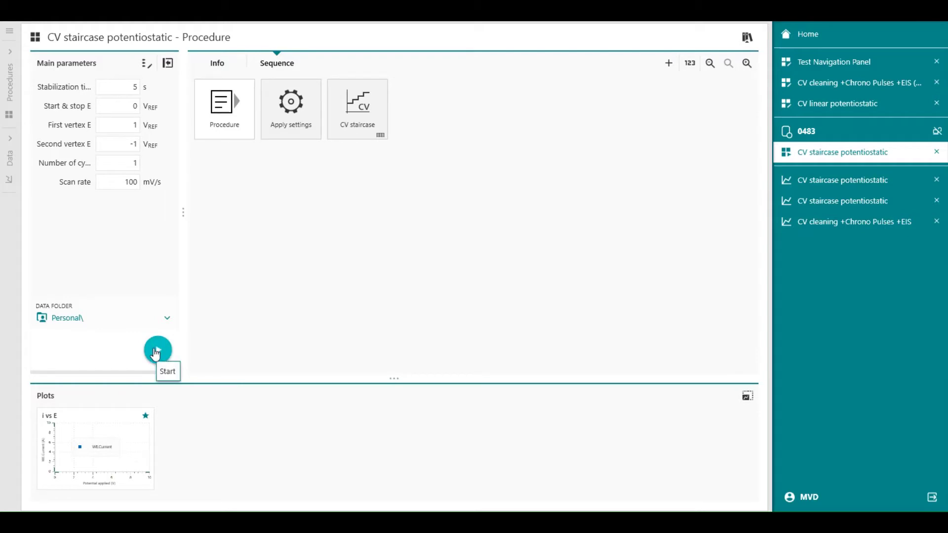
pyautogui.click(156, 353)
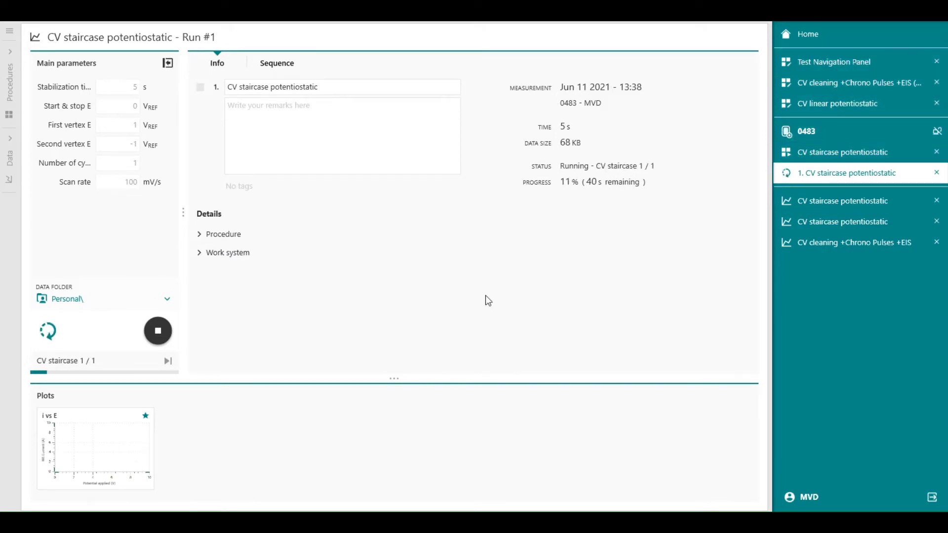
pyautogui.moveTo(395, 380); pyautogui.dragTo(407, 345)
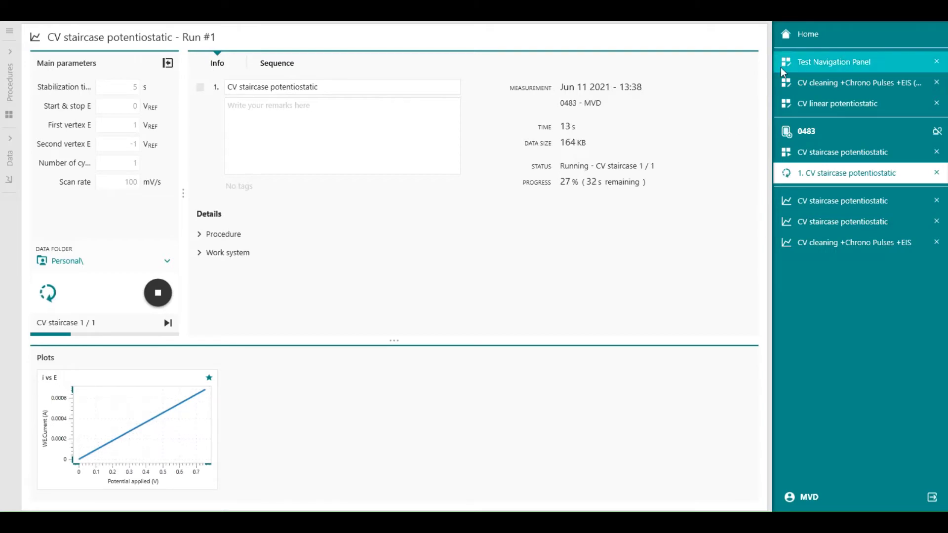
# Add CV staircase, EIS frequency scan and Record signals to Test Navigation Panel, then view 0483.
pyautogui.click(799, 66)
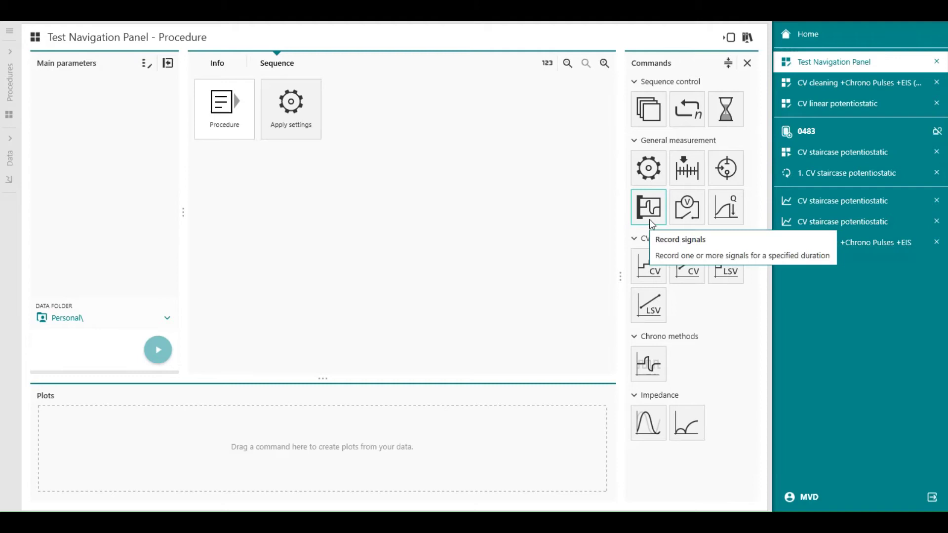
pyautogui.moveTo(655, 267); pyautogui.dragTo(375, 111)
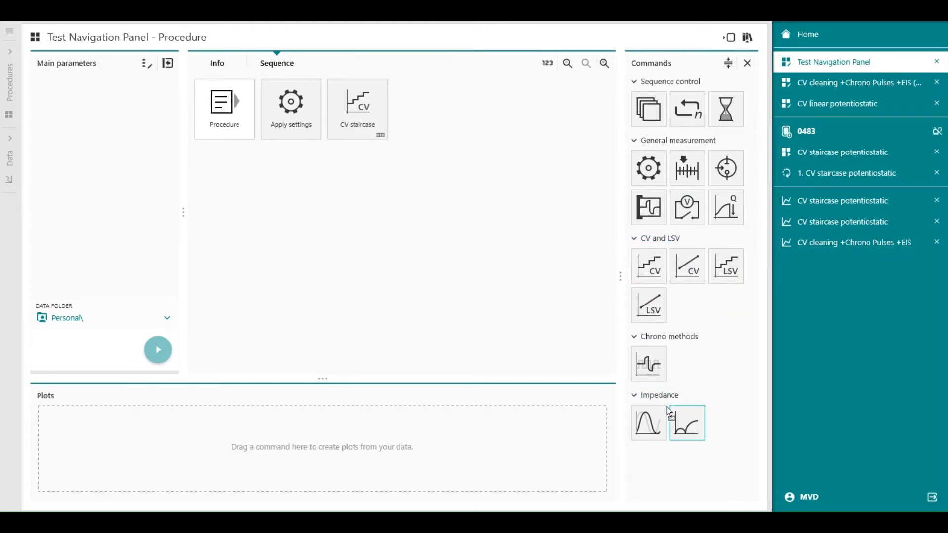
pyautogui.moveTo(670, 416); pyautogui.dragTo(422, 102)
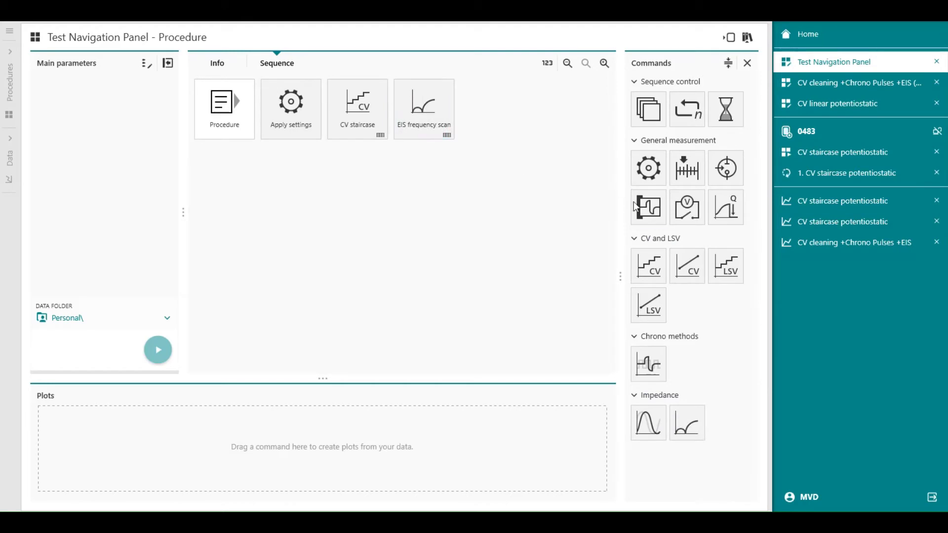
pyautogui.moveTo(560, 163); pyautogui.dragTo(488, 106)
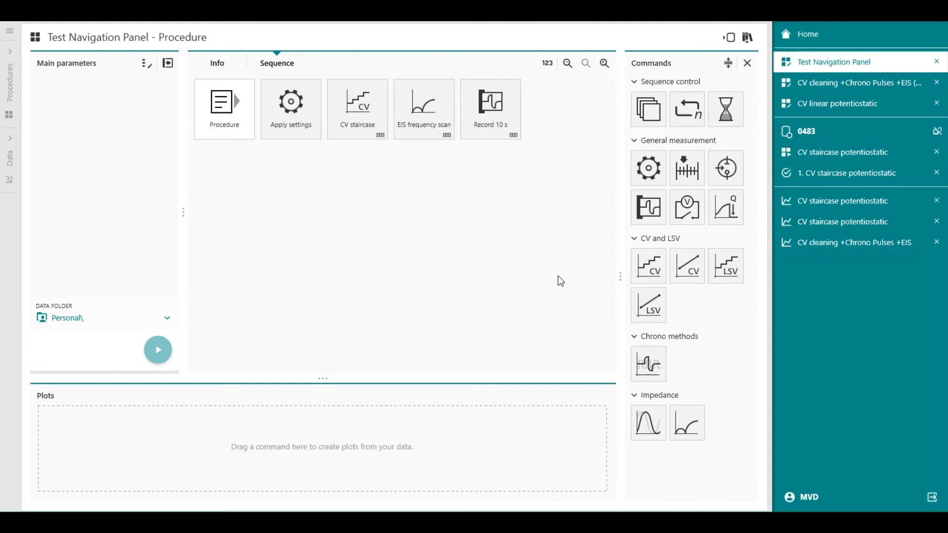
pyautogui.click(828, 132)
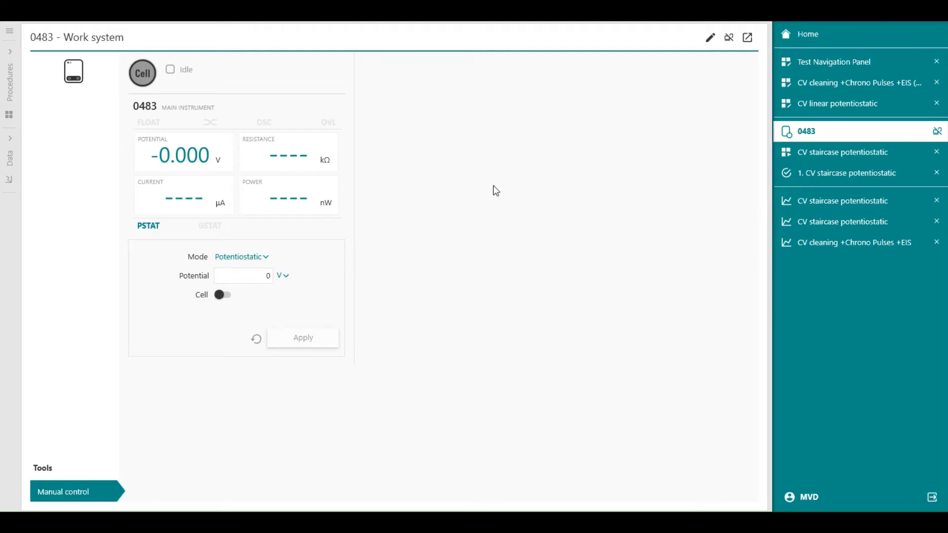
# Start a second CV staircase run on 0483, view Run #2, then release work system 0483.
pyautogui.click(804, 156)
pyautogui.click(166, 351)
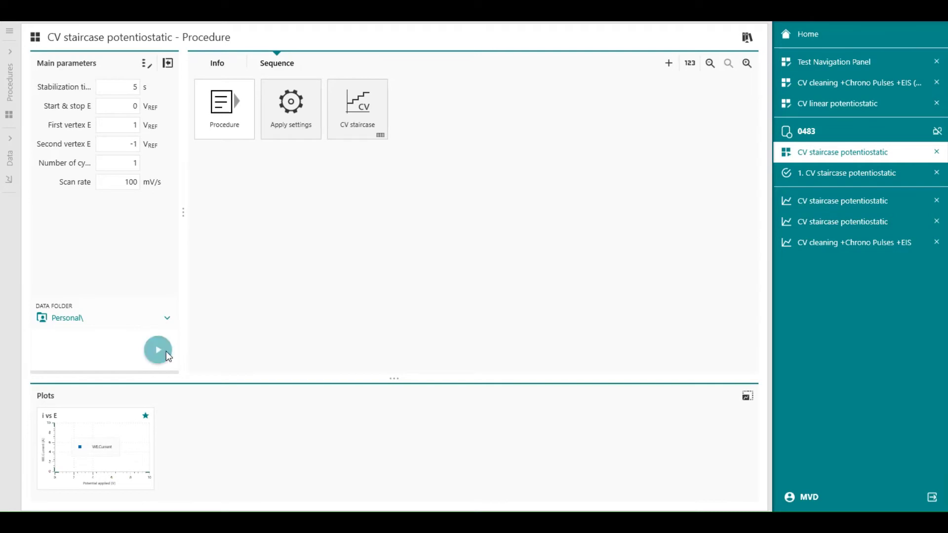
pyautogui.click(803, 133)
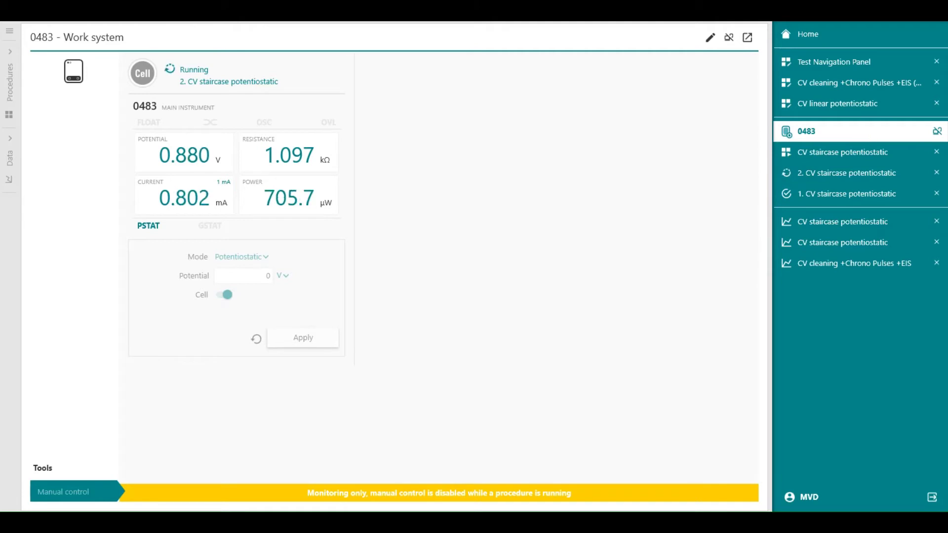
pyautogui.click(857, 173)
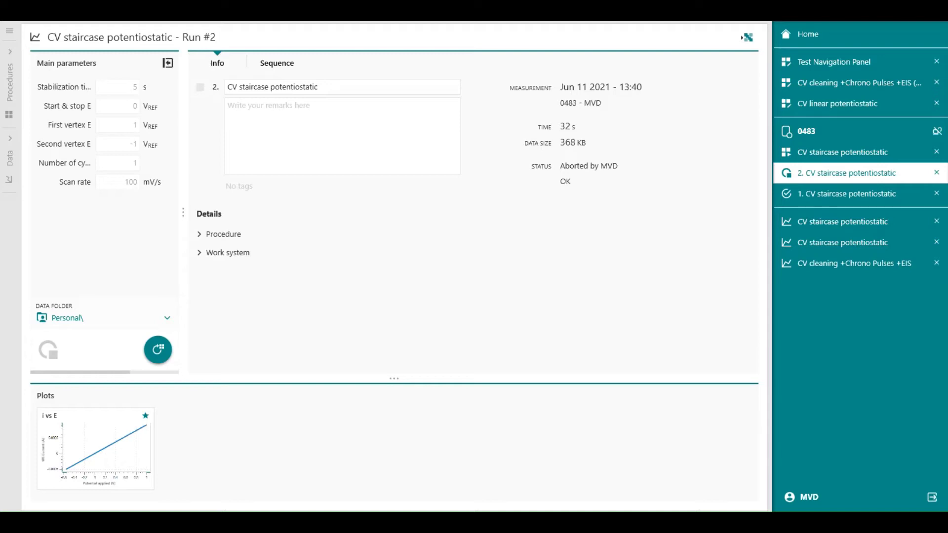
pyautogui.click(936, 132)
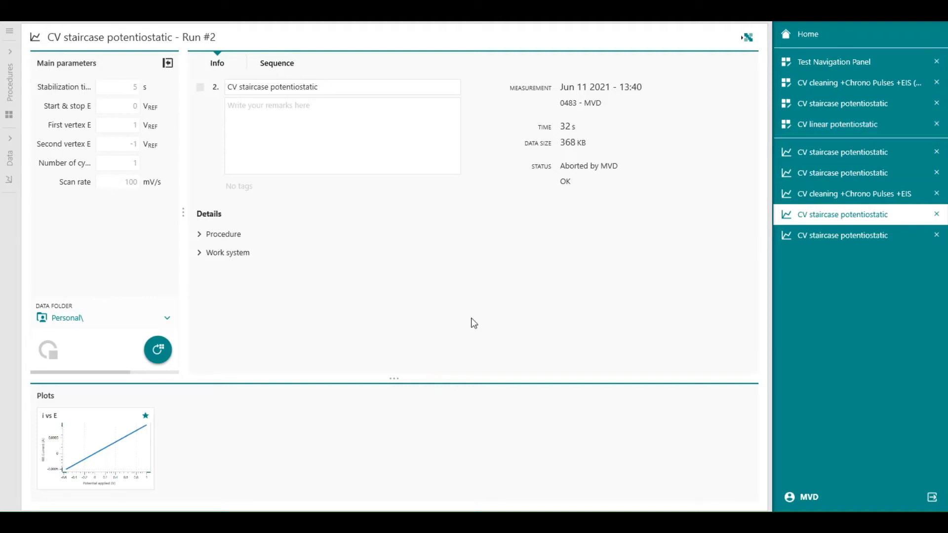
# Claim and connect work system 0483 again from the Home page's work system tiles.
pyautogui.click(814, 33)
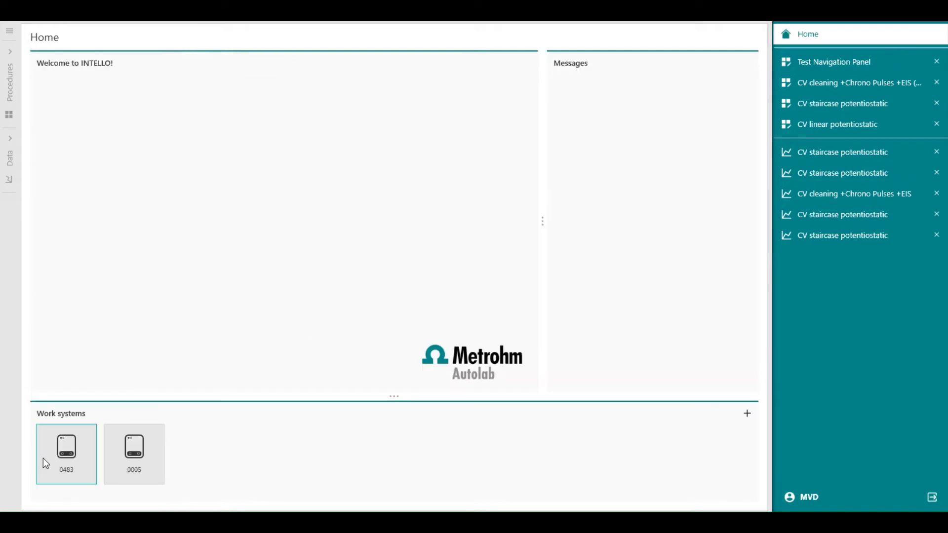
pyautogui.click(71, 458)
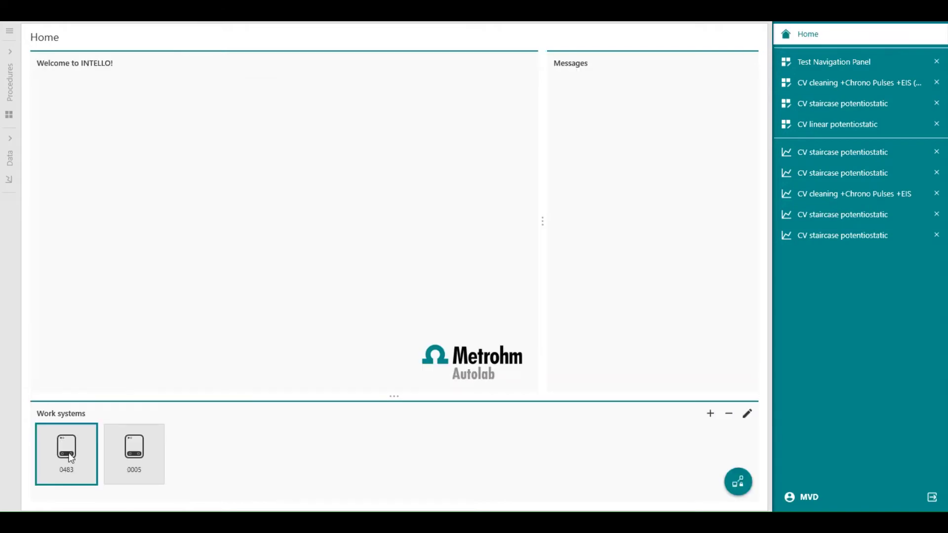
pyautogui.click(746, 483)
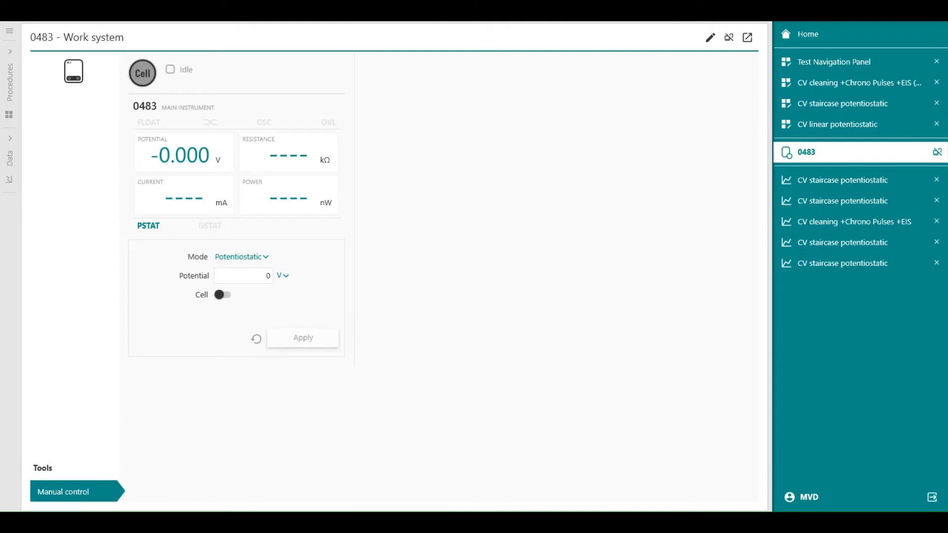
# Close Test Navigation Panel without saving and view CV linear potentiostatic Run #1 on 0483.
pyautogui.click(937, 62)
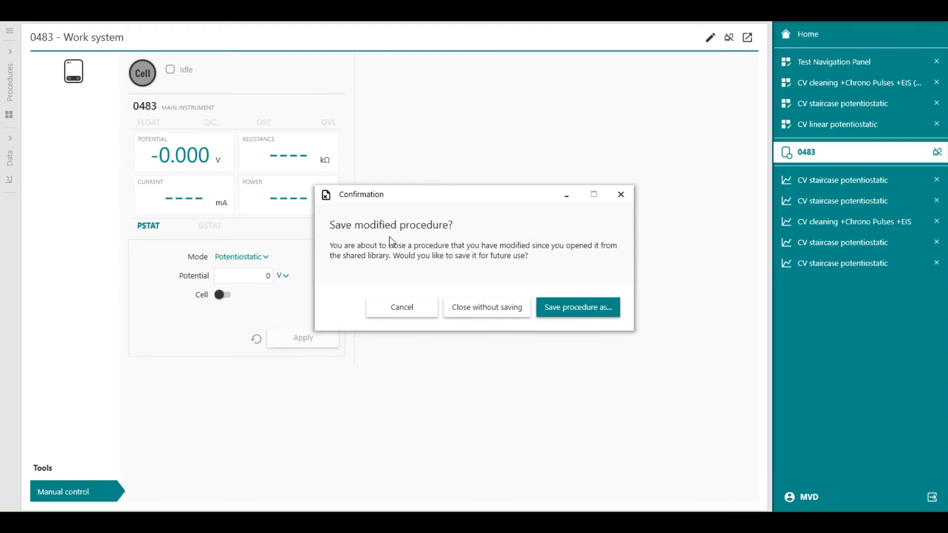
pyautogui.click(461, 309)
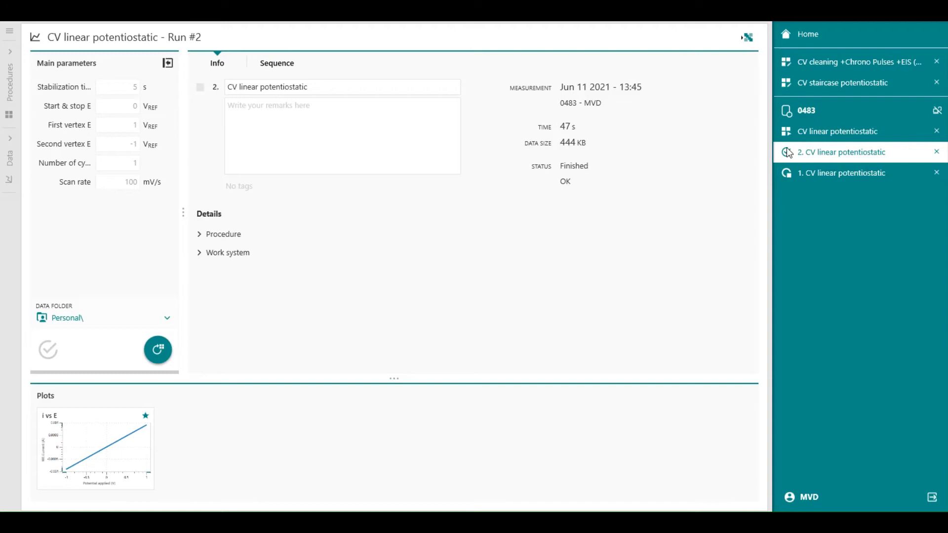
pyautogui.click(801, 172)
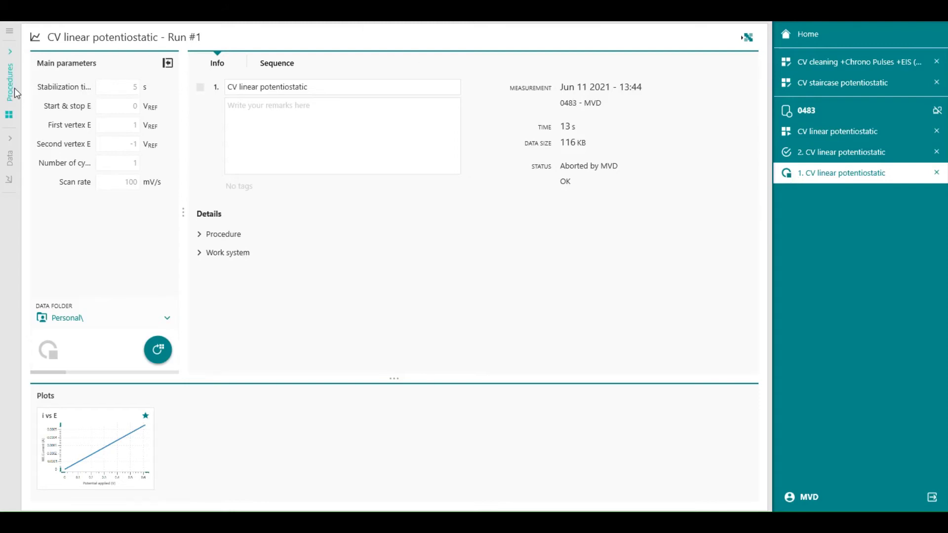
# Open the Data Explorer and scroll through all 37 runs grouped by day and work system.
pyautogui.click(11, 168)
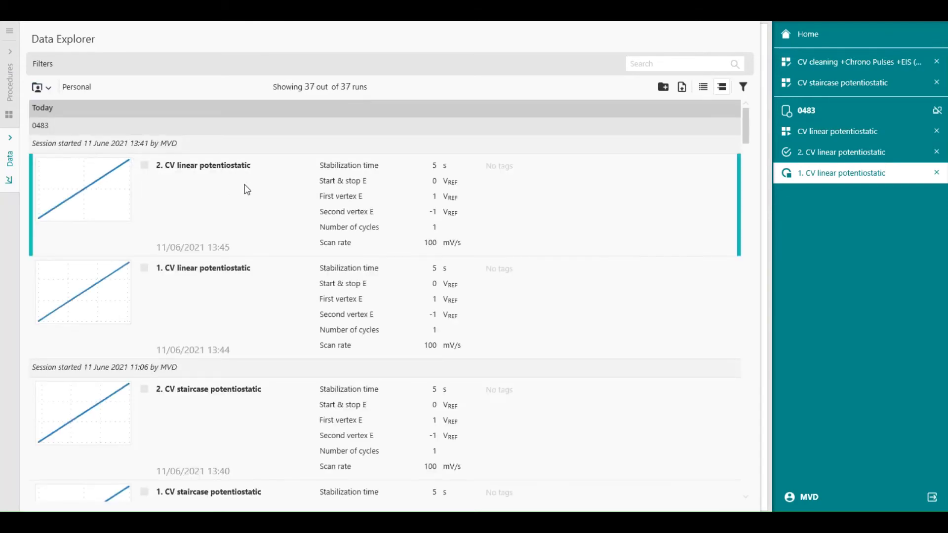
pyautogui.scroll(-4, 289, 266)
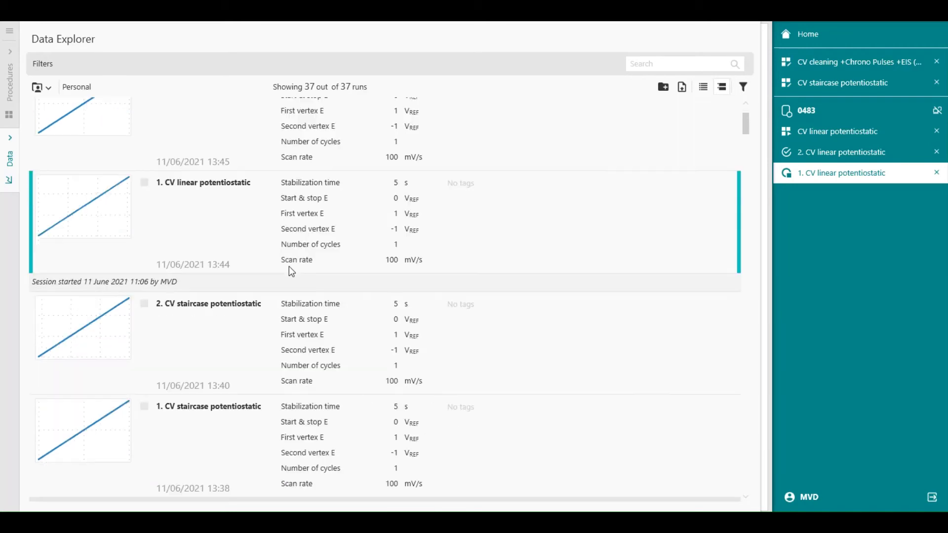
pyautogui.scroll(-4, 127, 341)
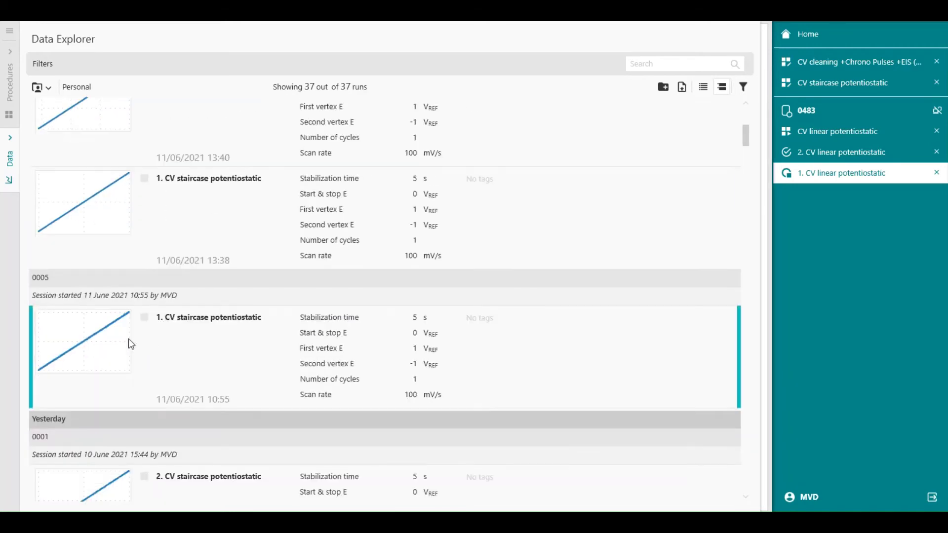
pyautogui.scroll(-4, 127, 332)
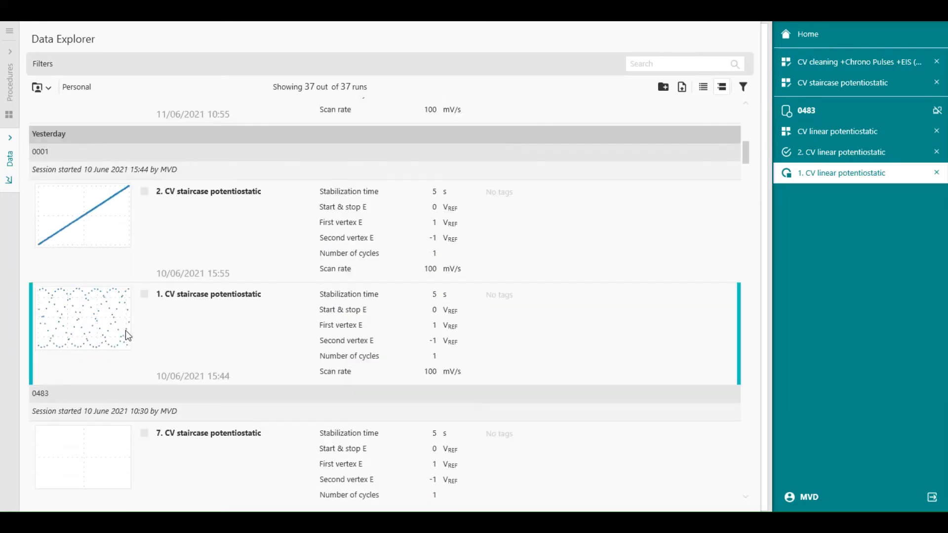
pyautogui.scroll(-5, 167, 371)
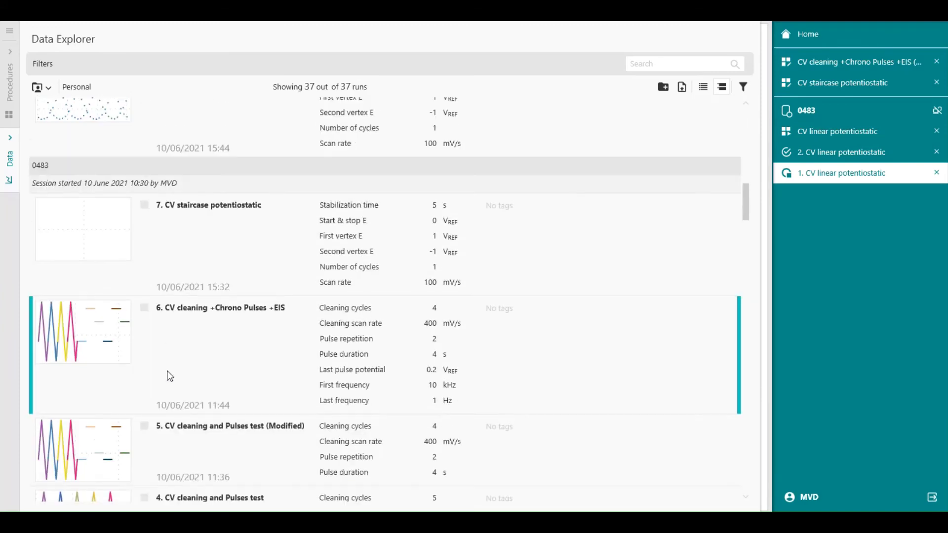
pyautogui.scroll(5, 181, 332)
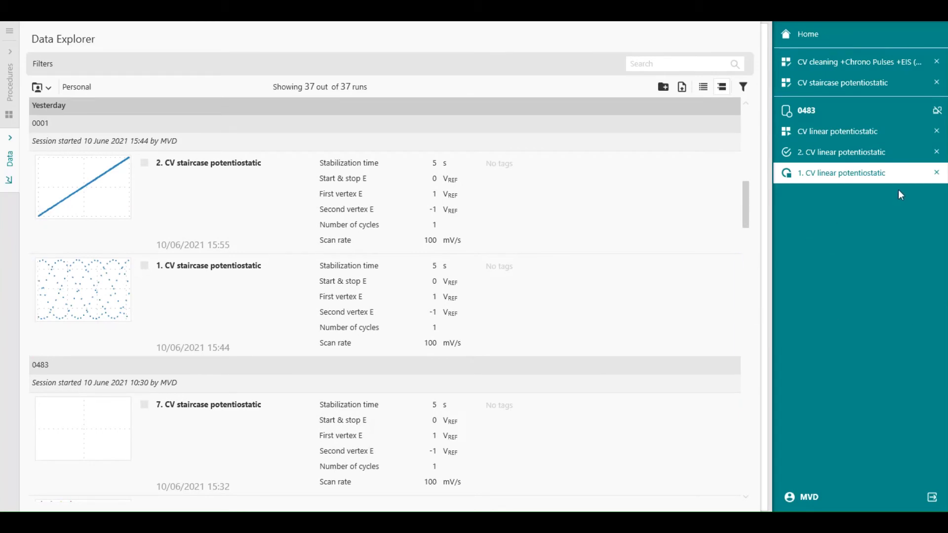
# Close the '2. CV linear potentiostatic' and '1. CV linear potentiostatic' run entries in the navigation panel.
pyautogui.click(937, 152)
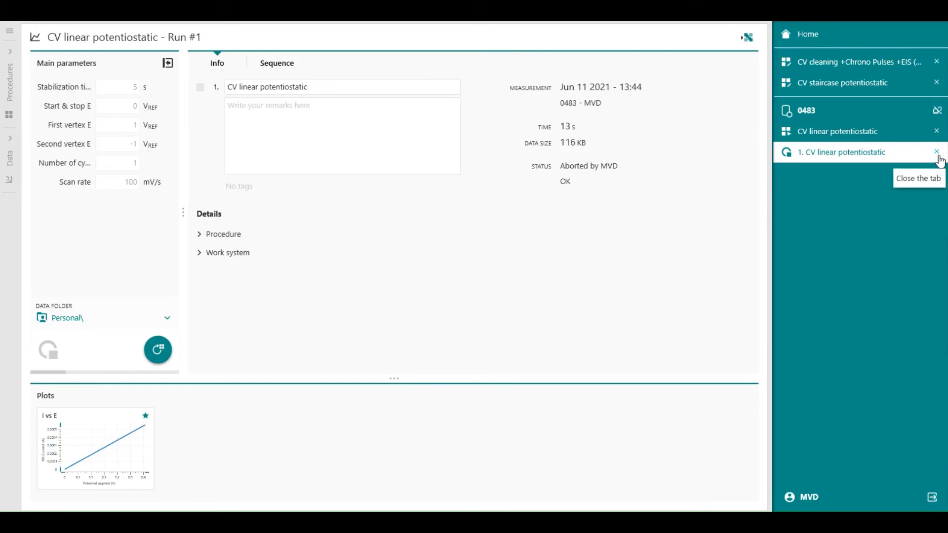
pyautogui.click(937, 152)
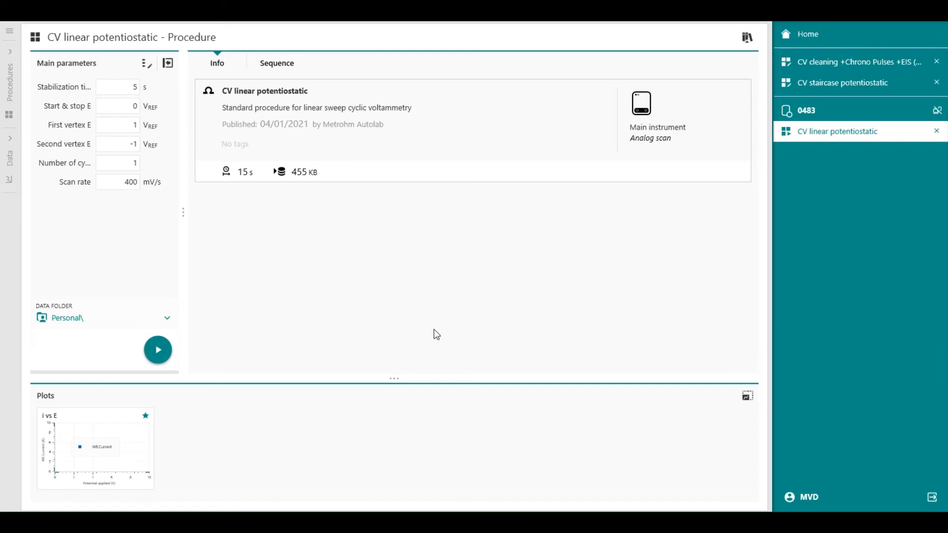
# In the data explorer, scroll to session 0483 and open run 6, CV cleaning +Chrono Pulses +EIS.
pyautogui.click(8, 166)
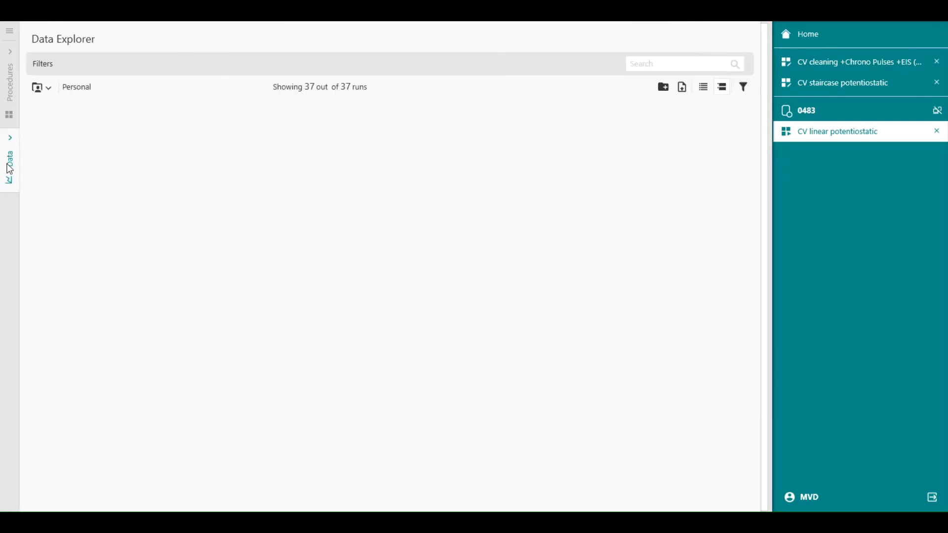
pyautogui.click(10, 169)
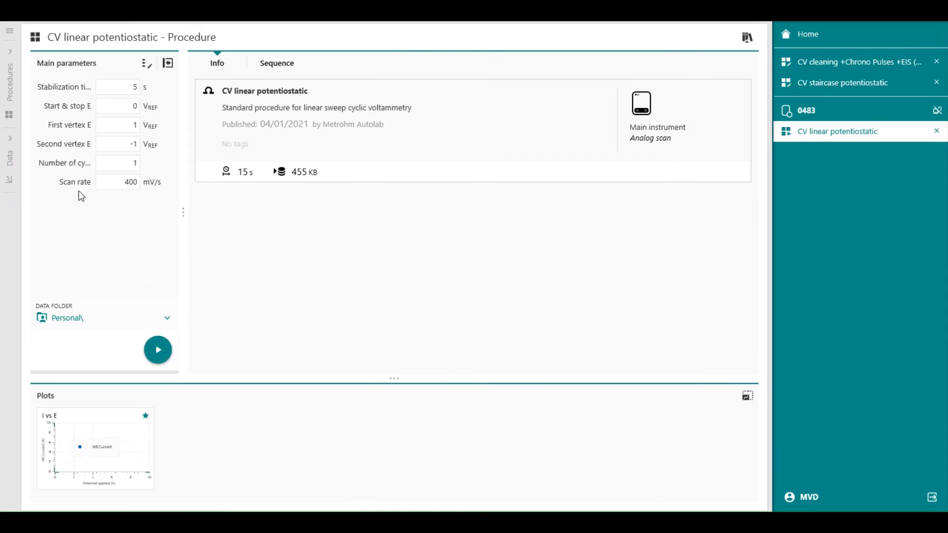
pyautogui.click(10, 170)
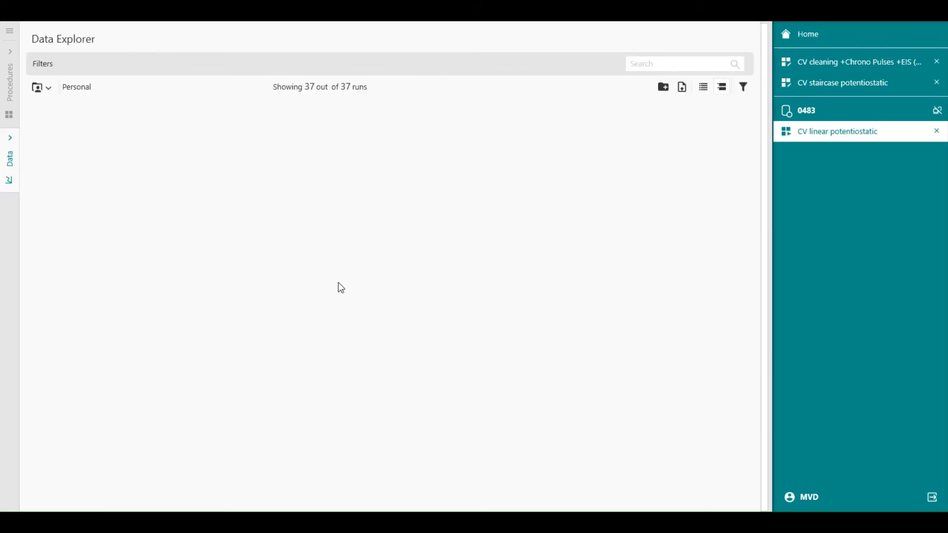
pyautogui.scroll(-8, 380, 292)
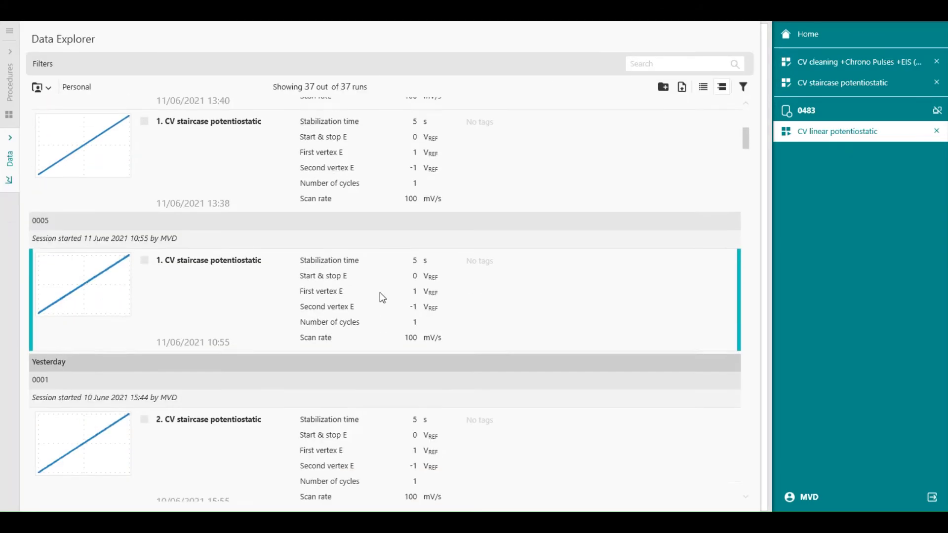
pyautogui.scroll(-5, 380, 293)
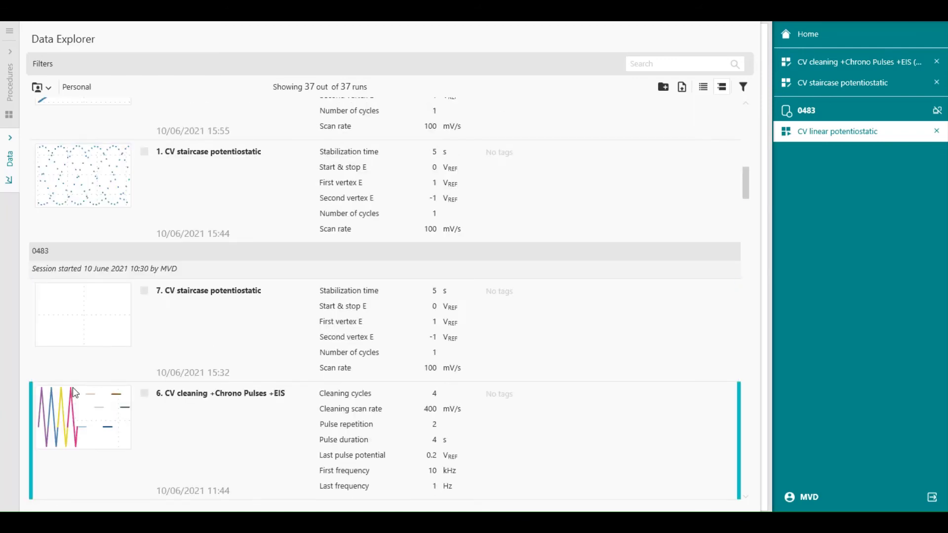
pyautogui.doubleClick(81, 401)
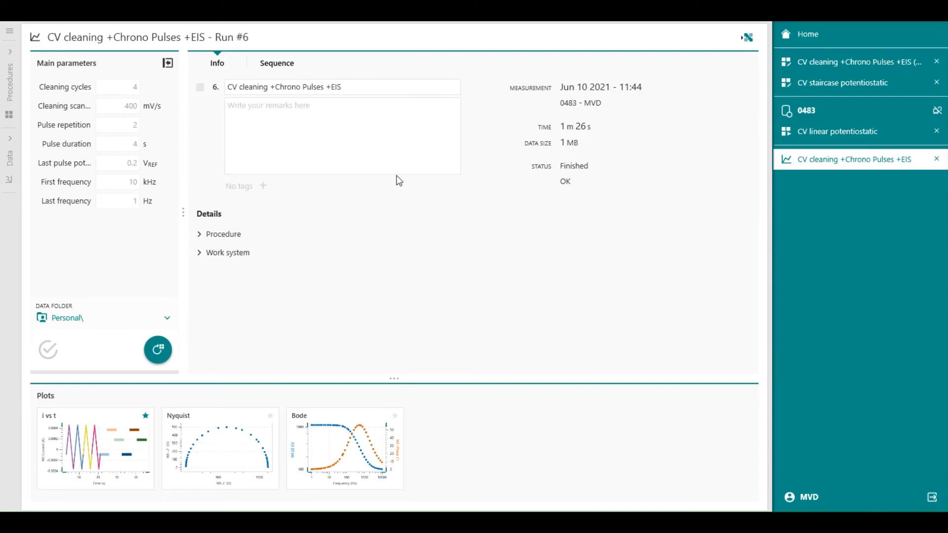
# Claim and connect work system 0005 from the Home page, then return Home.
pyautogui.click(811, 33)
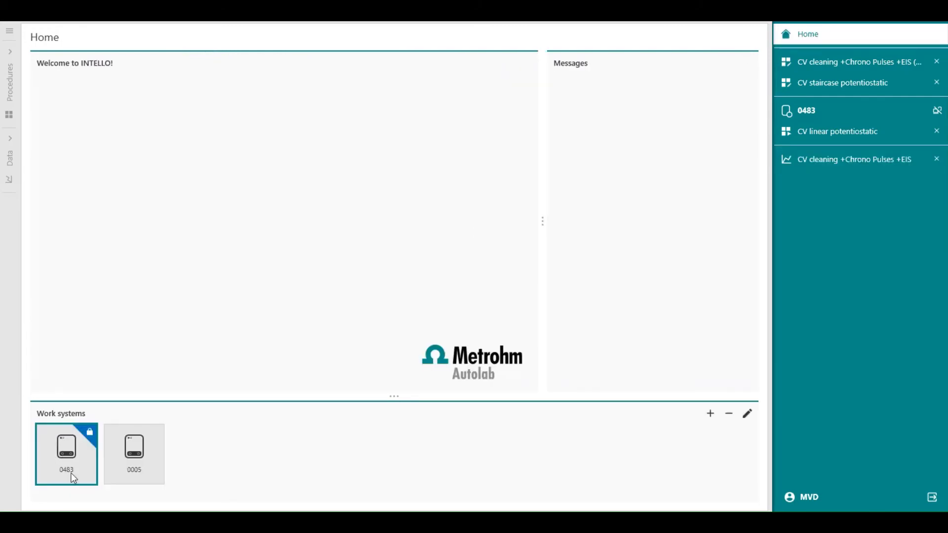
pyautogui.click(147, 464)
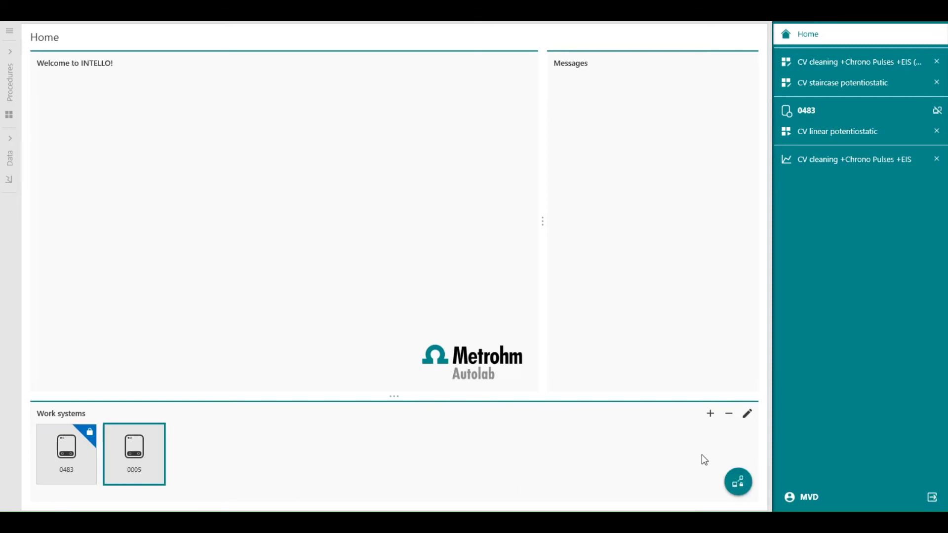
pyautogui.click(737, 490)
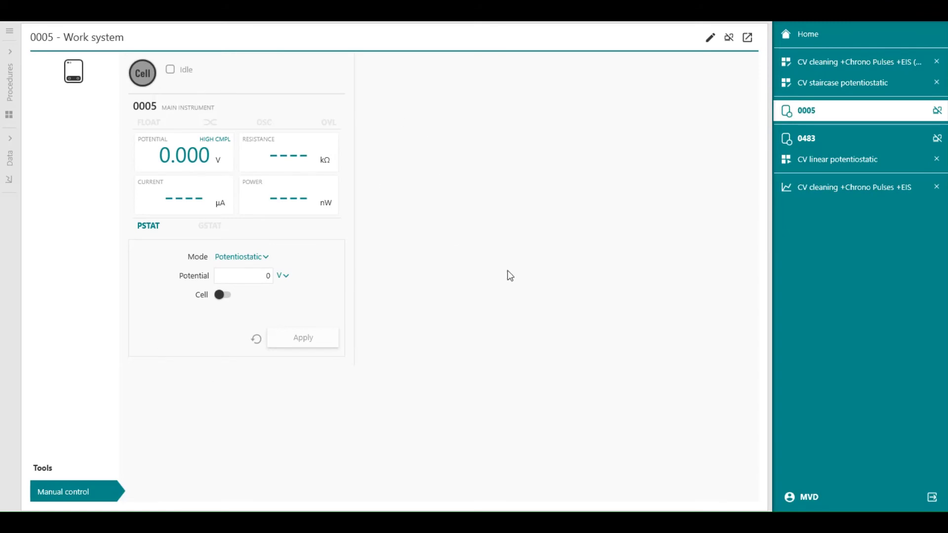
pyautogui.click(818, 40)
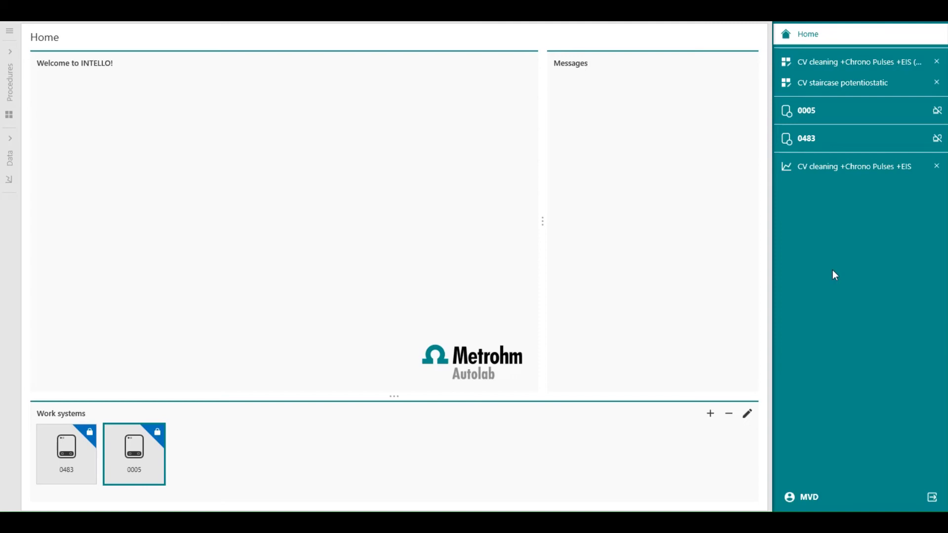
# Load the EIS potentiostatic procedure from the library onto work system 0483.
pyautogui.click(7, 79)
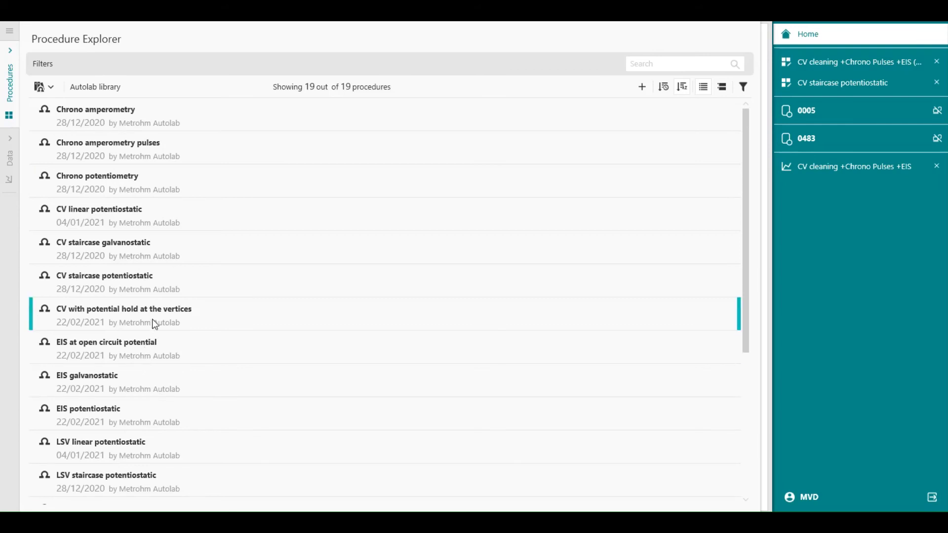
pyautogui.click(122, 407)
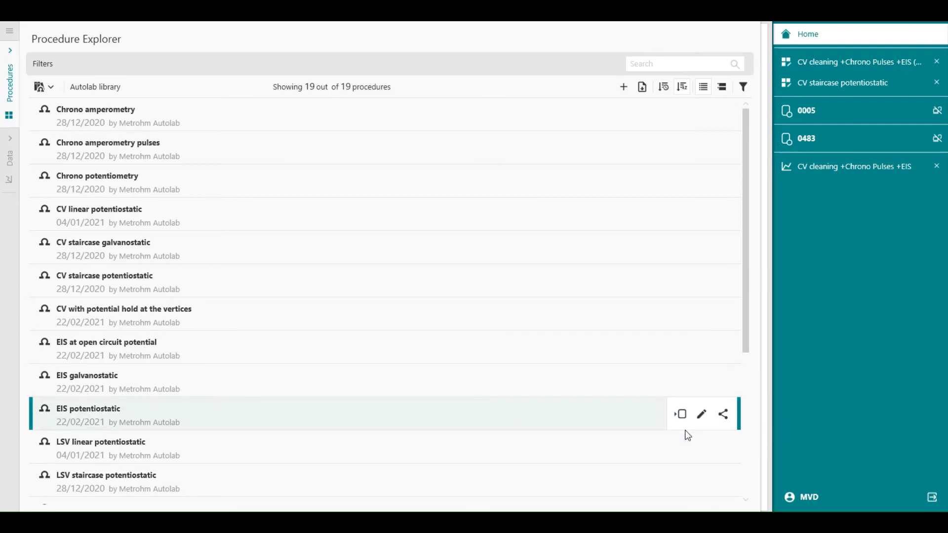
pyautogui.click(681, 416)
pyautogui.click(658, 423)
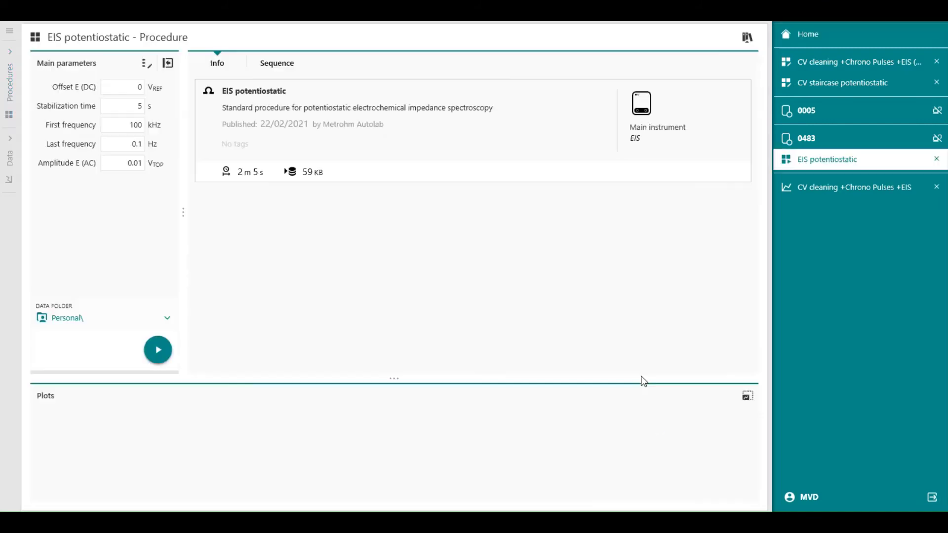
# Load the CV staircase potentiostatic procedure onto work system 0005.
pyautogui.click(17, 102)
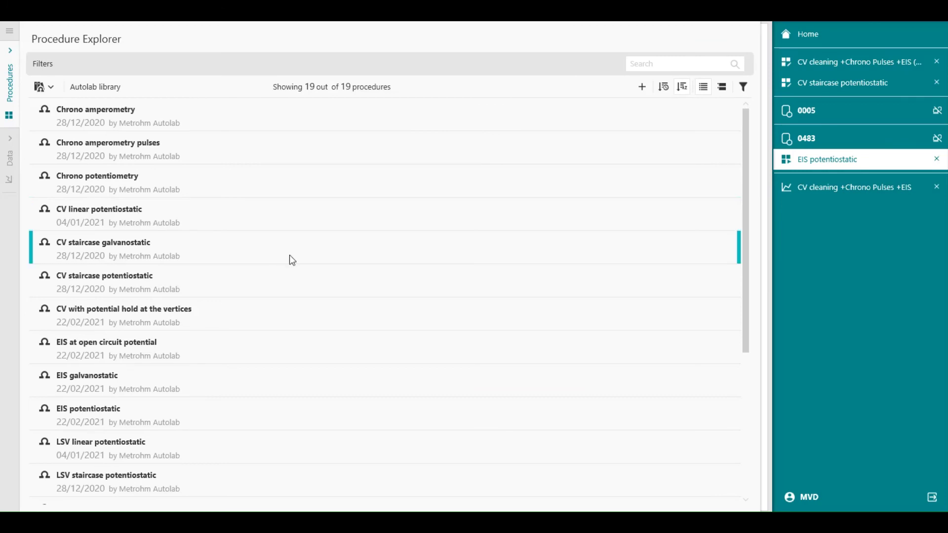
pyautogui.click(156, 278)
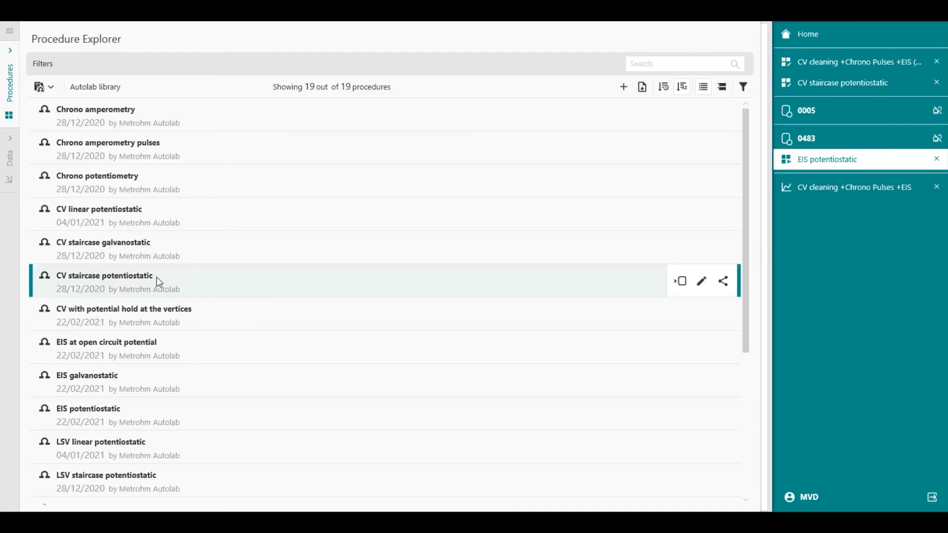
pyautogui.click(682, 282)
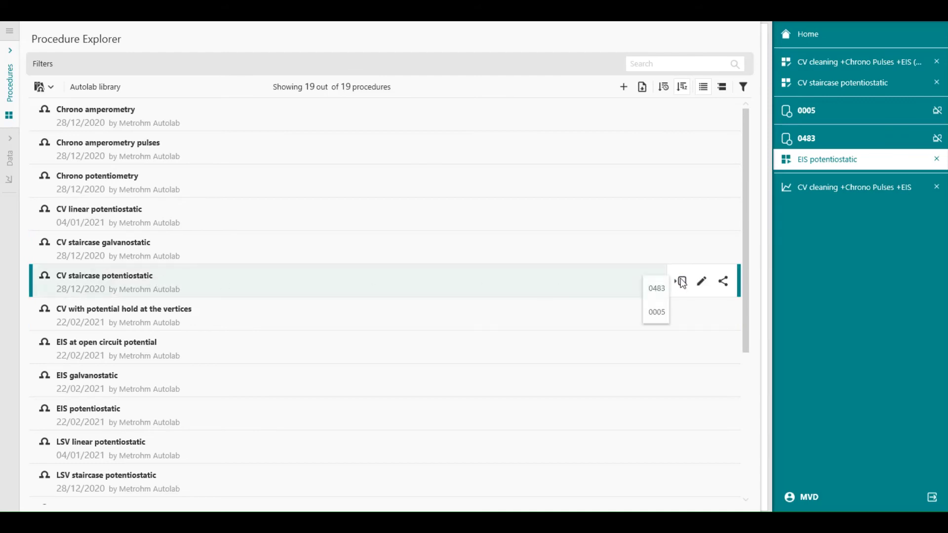
pyautogui.click(664, 319)
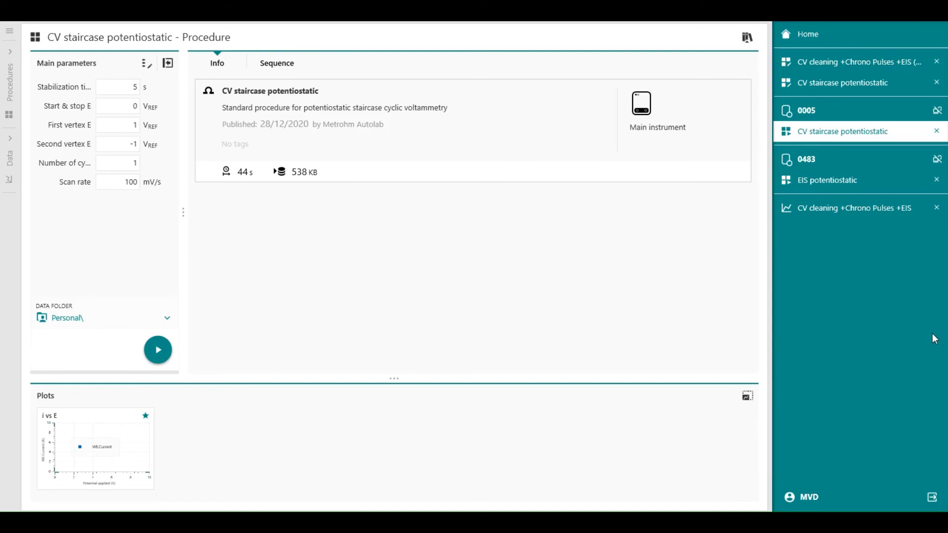
# Start the EIS measurement on 0483, then bring up the CV staircase procedure on 0005.
pyautogui.click(809, 183)
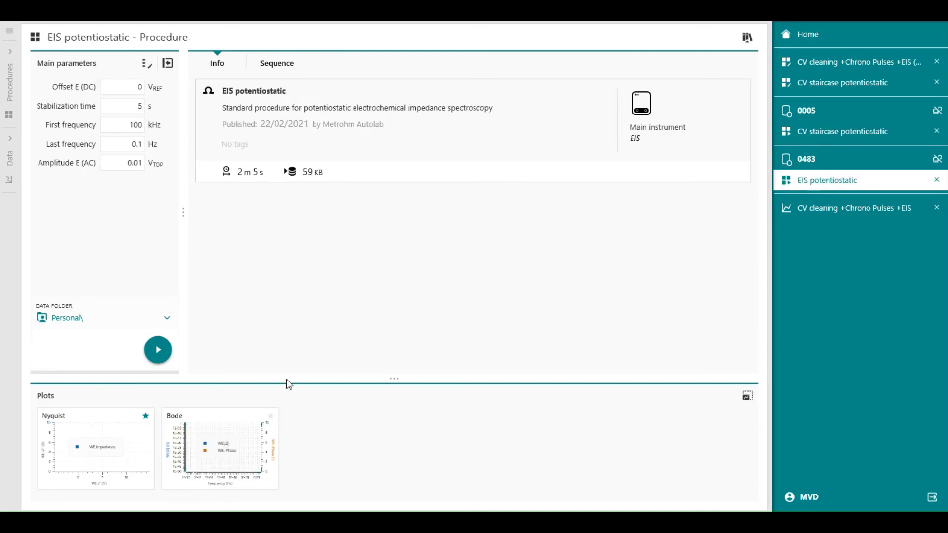
pyautogui.click(157, 348)
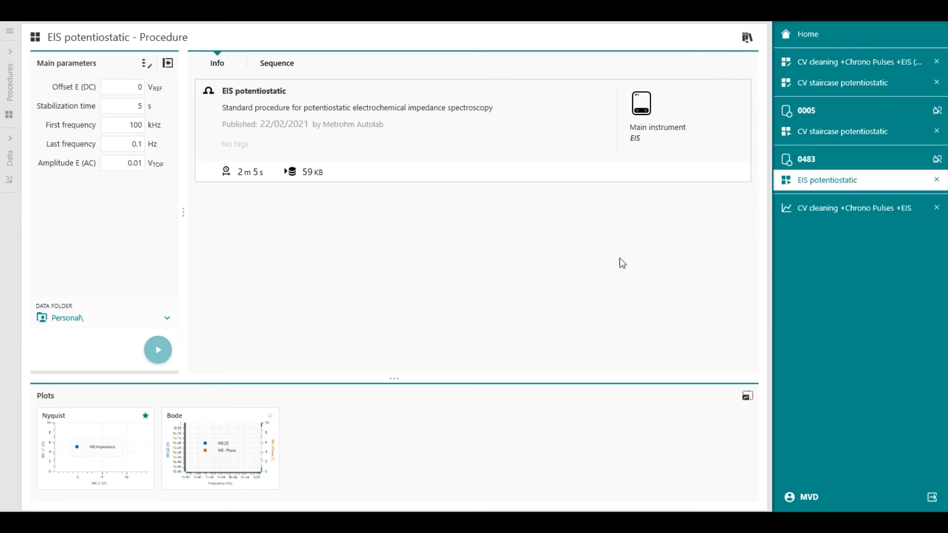
pyautogui.click(832, 133)
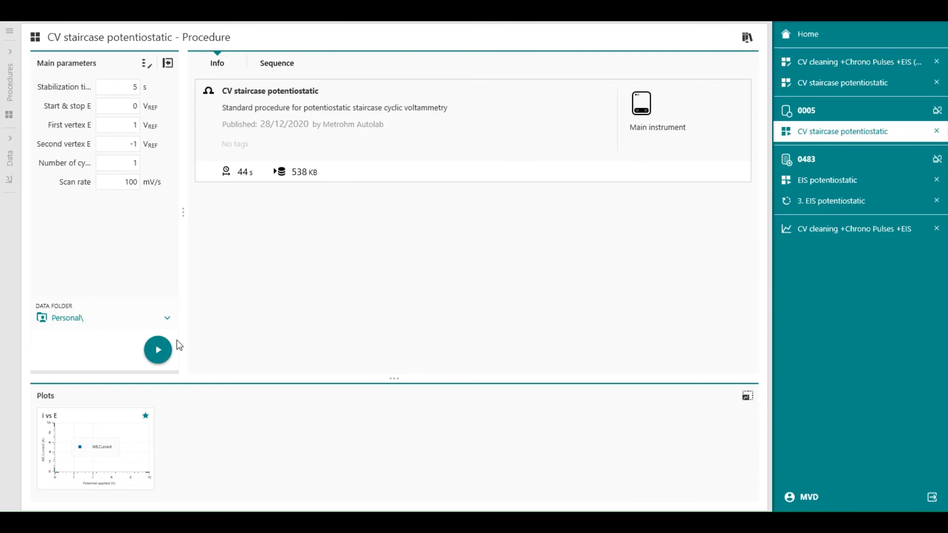
# Start CV staircase on 0005 and enlarge the EIS Nyquist/Bode and CV i vs E plots.
pyautogui.click(158, 350)
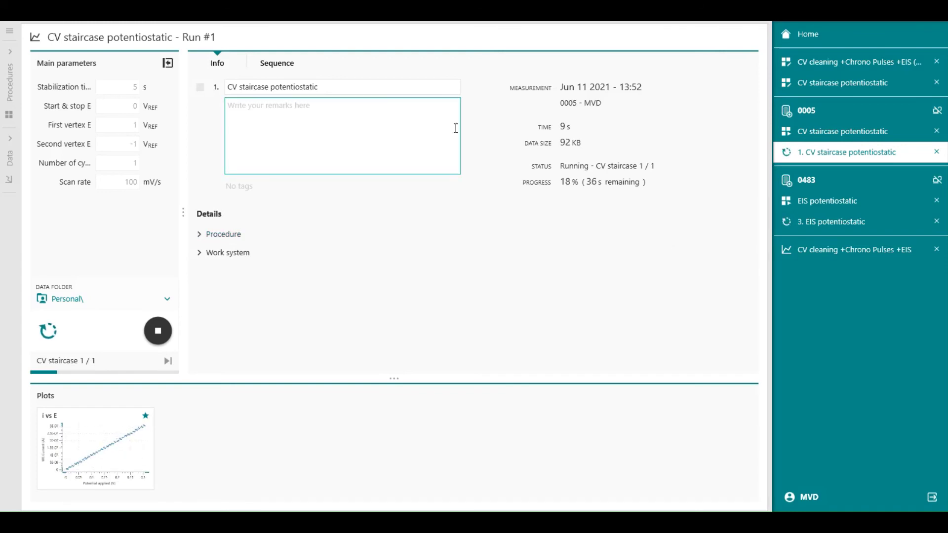
pyautogui.click(804, 220)
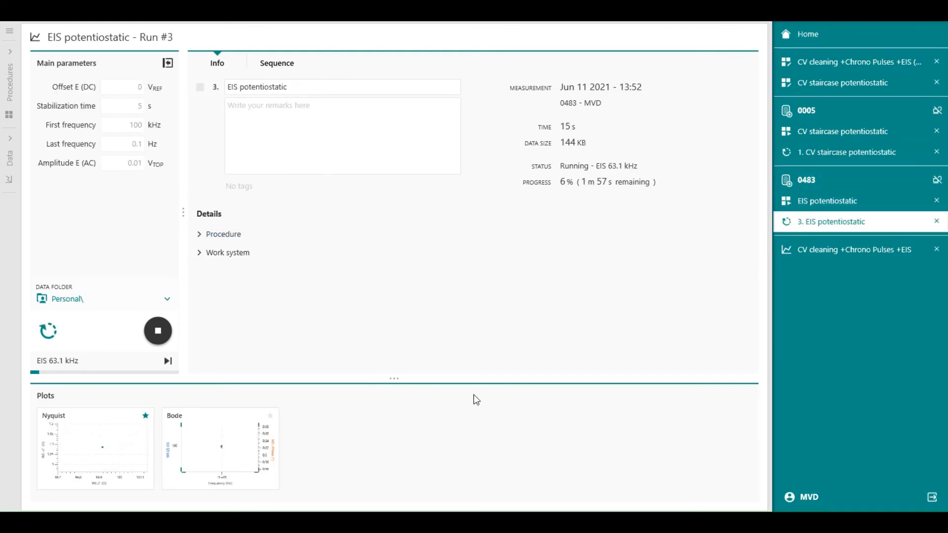
pyautogui.moveTo(396, 378); pyautogui.dragTo(395, 312)
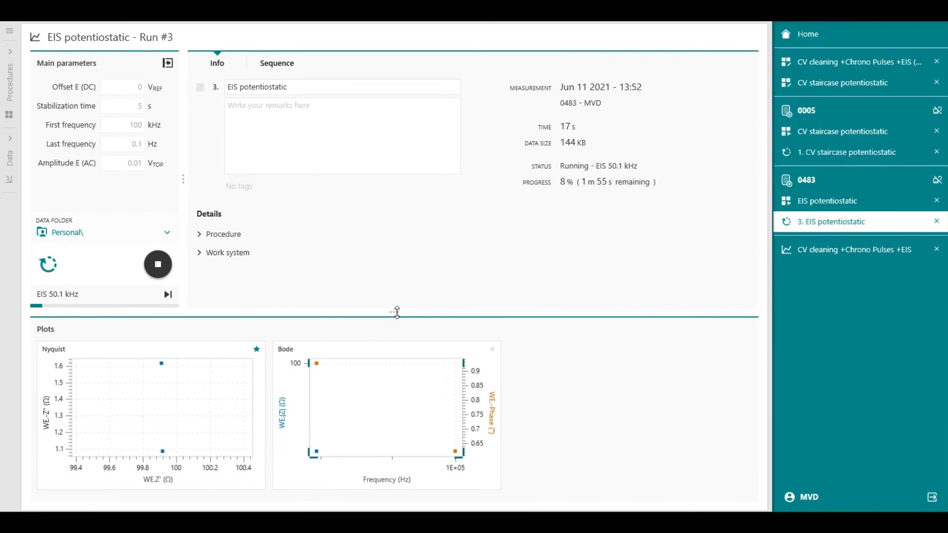
pyautogui.click(822, 152)
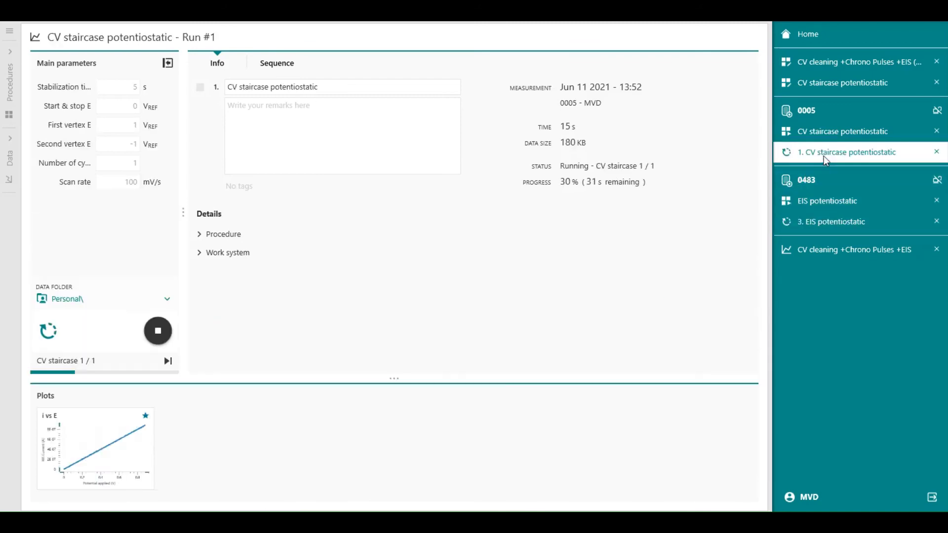
pyautogui.moveTo(394, 378); pyautogui.dragTo(399, 332)
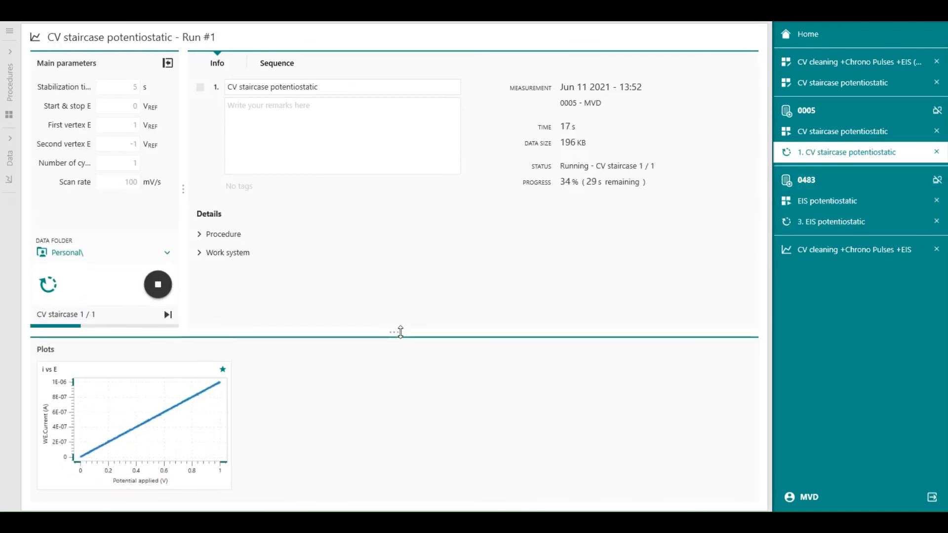
# Monitor both runs until CV staircase finishes, then view work system 0483's live readings.
pyautogui.click(813, 225)
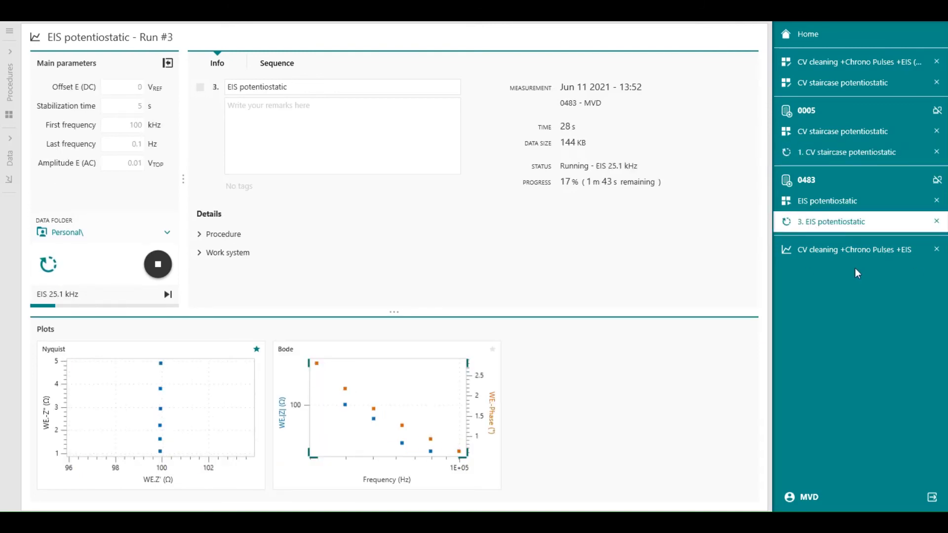
pyautogui.click(821, 154)
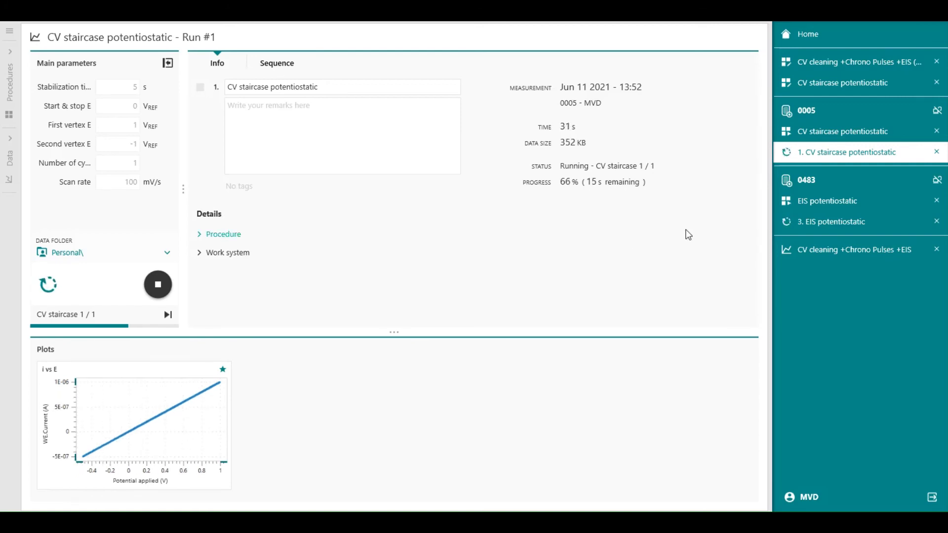
pyautogui.click(807, 222)
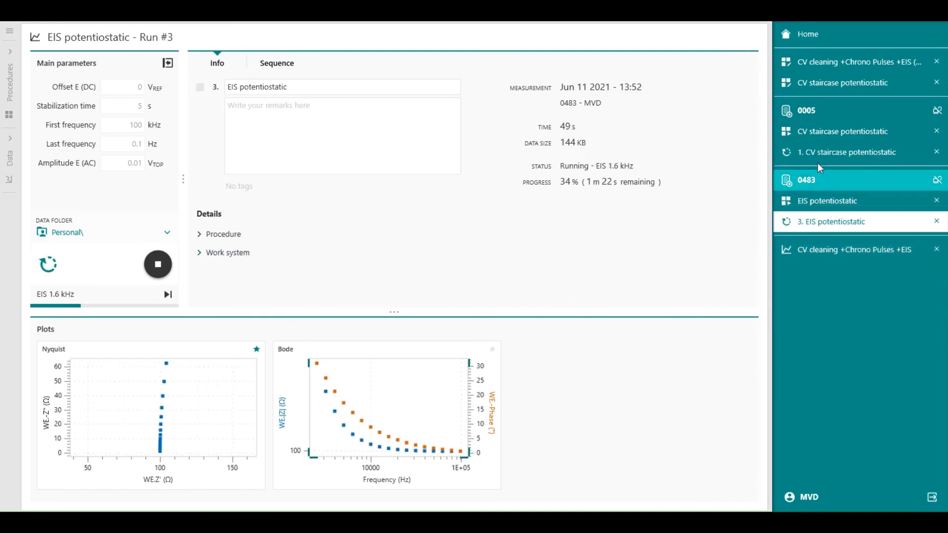
pyautogui.click(835, 150)
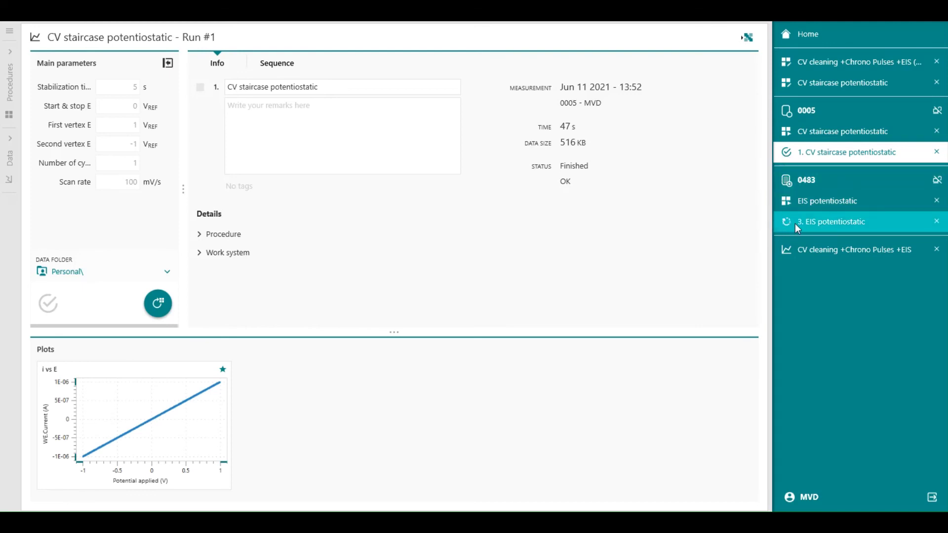
pyautogui.click(810, 224)
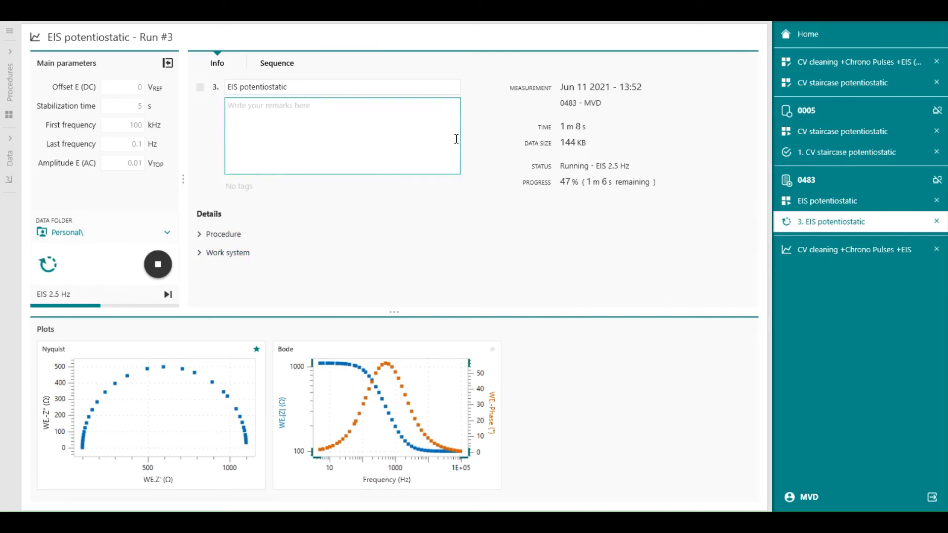
pyautogui.click(815, 183)
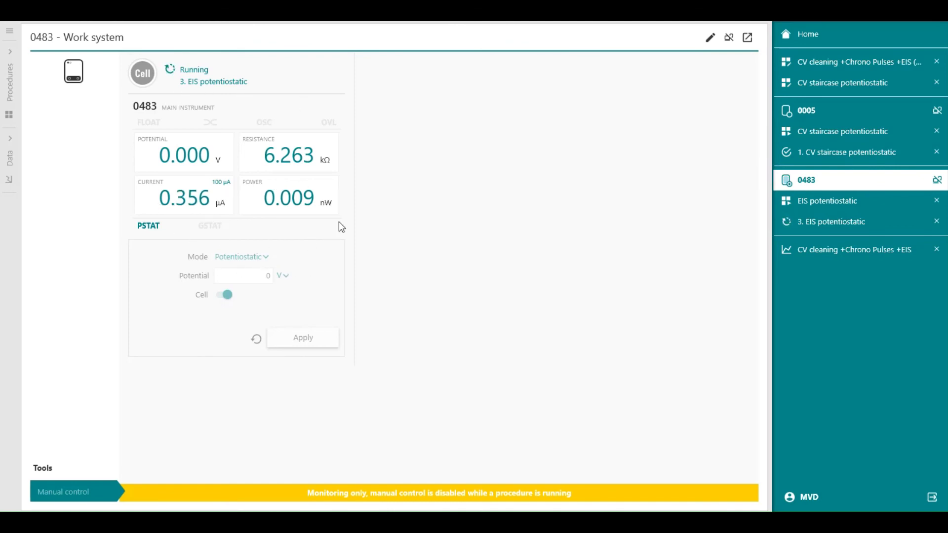
# Show the sequence steps of EIS potentiostatic Run #3 and its frequency scan progress.
pyautogui.click(809, 221)
pyautogui.click(279, 64)
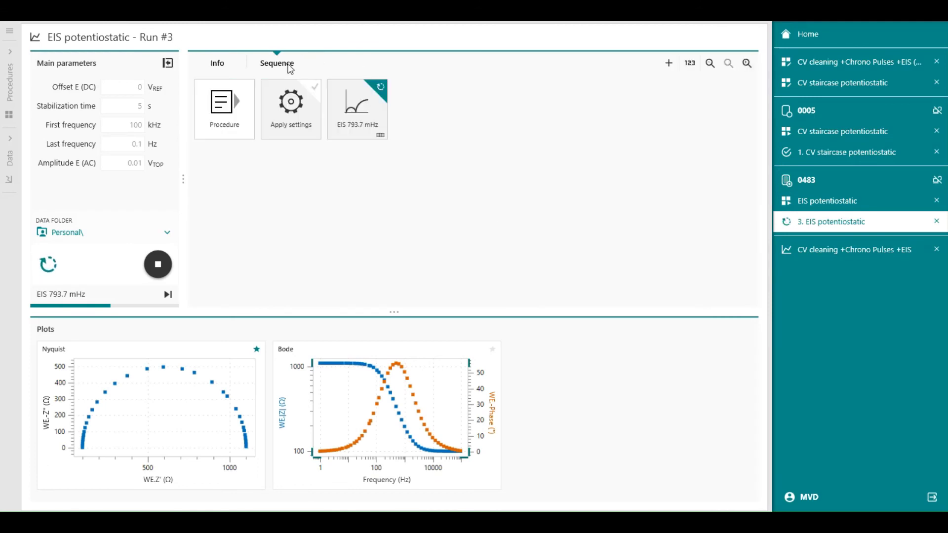
pyautogui.moveTo(363, 129)
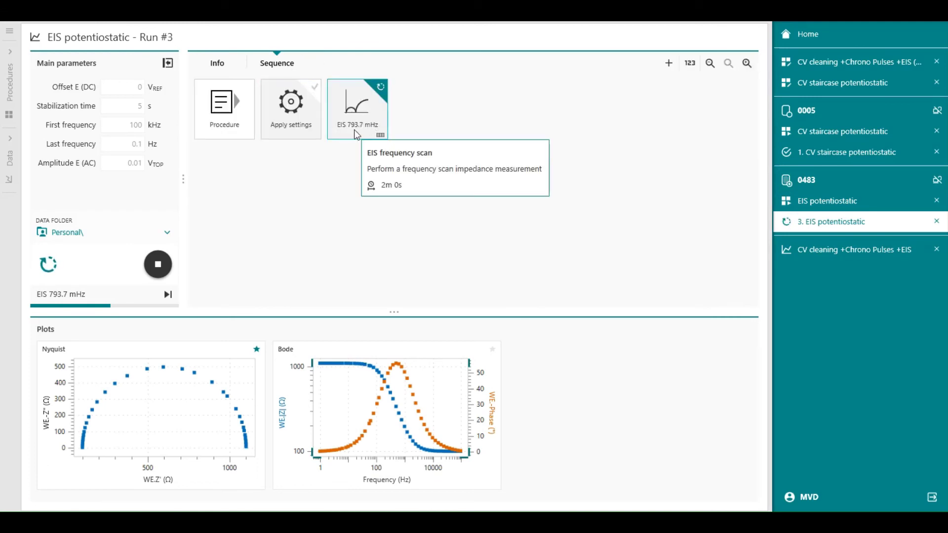